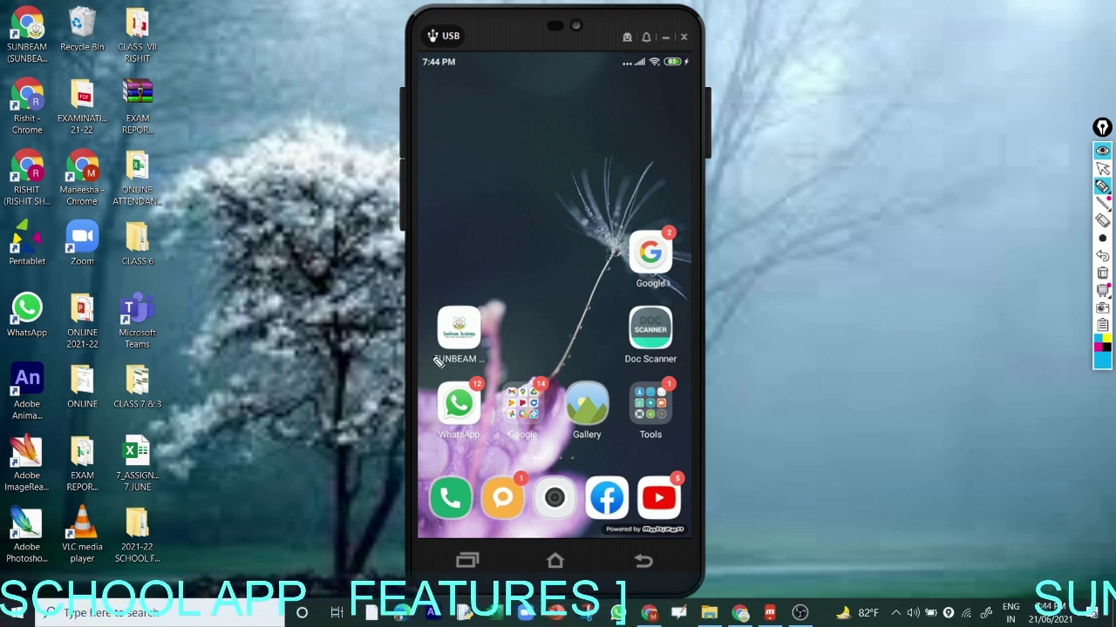
Launch the Sunbeam Academy app and scroll down its feature tile grid
{"action": "mouse_move", "coordinate": [431, 359]}
{"action": "left_mouse_down"}
{"action": "mouse_move", "coordinate": [471, 364]}
{"action": "mouse_move", "coordinate": [440, 292]}
{"action": "mouse_move", "coordinate": [454, 362]}
{"action": "left_mouse_up"}
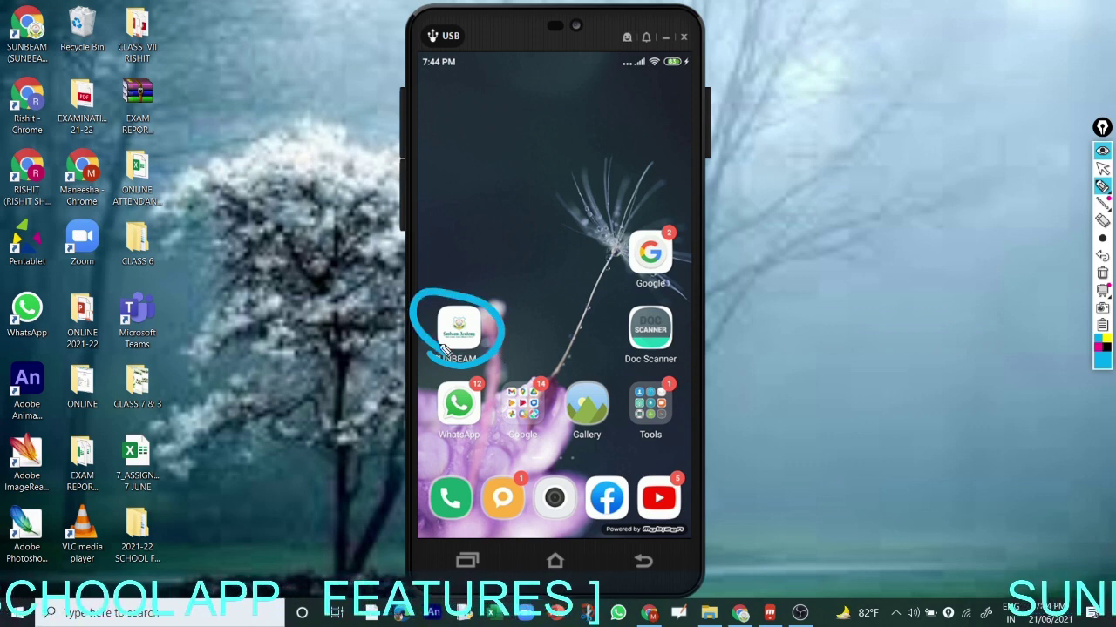
{"action": "left_click", "coordinate": [1103, 256]}
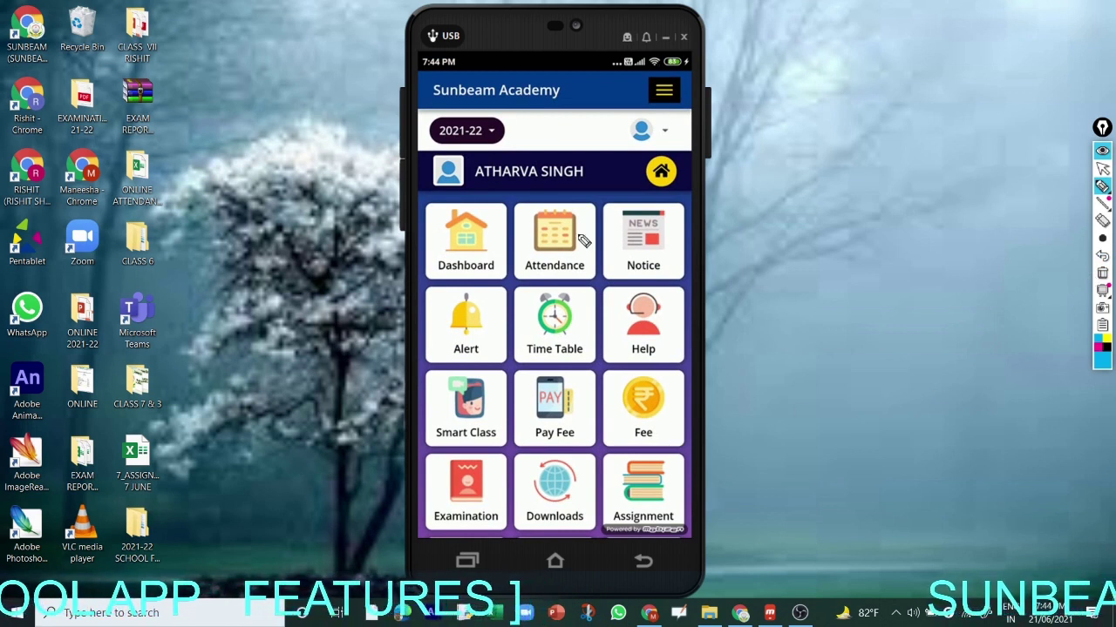
{"action": "left_click", "coordinate": [547, 473]}
{"action": "scroll", "coordinate": [549, 461], "scroll_direction": "down", "scroll_amount": 5}
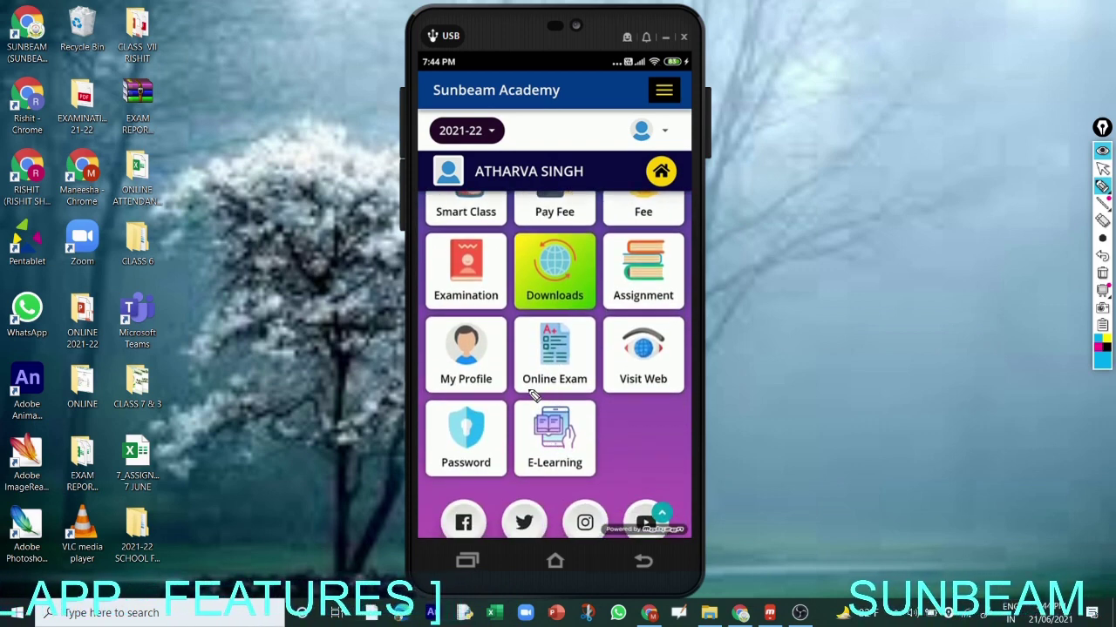
Circle and tick the Online Exam tile, cross out Examination, then erase the marks
{"action": "mouse_move", "coordinate": [525, 395]}
{"action": "left_mouse_down"}
{"action": "mouse_move", "coordinate": [582, 404]}
{"action": "mouse_move", "coordinate": [603, 341]}
{"action": "mouse_move", "coordinate": [535, 312]}
{"action": "mouse_move", "coordinate": [506, 356]}
{"action": "mouse_move", "coordinate": [525, 403]}
{"action": "left_mouse_up"}
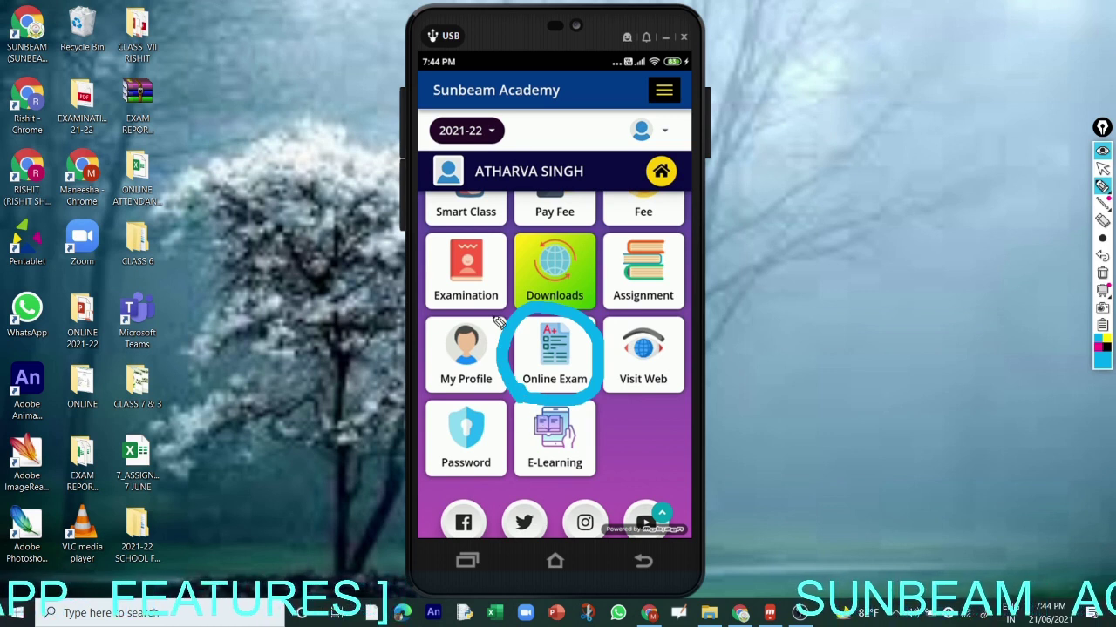
{"action": "left_click_drag", "start_coordinate": [436, 251], "coordinate": [493, 298]}
{"action": "left_click_drag", "start_coordinate": [497, 250], "coordinate": [440, 303]}
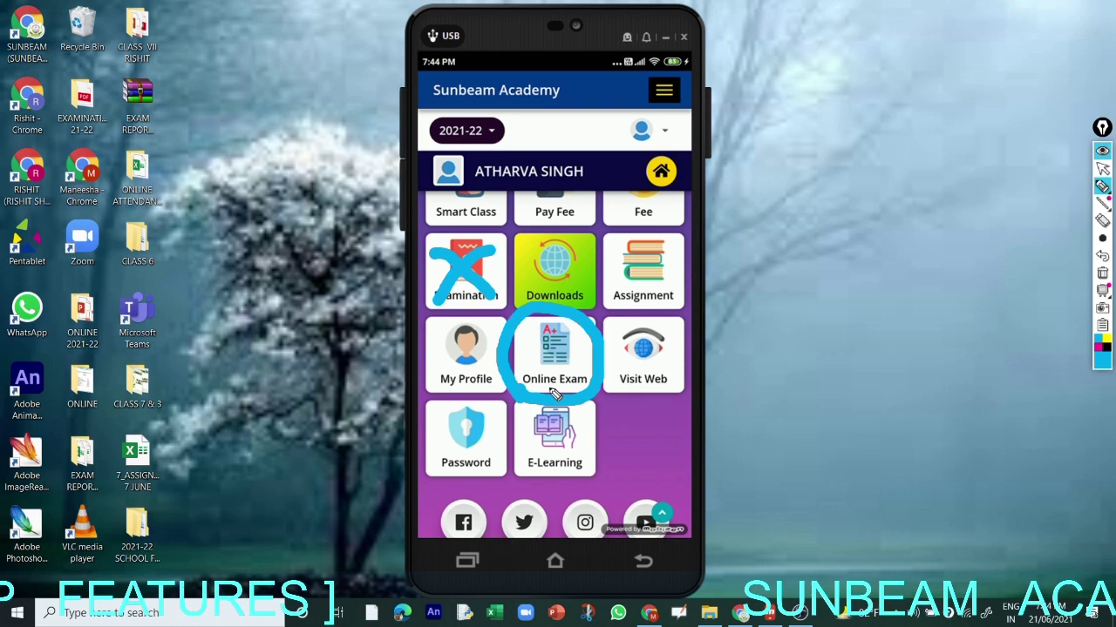
{"action": "left_click", "coordinate": [1101, 258]}
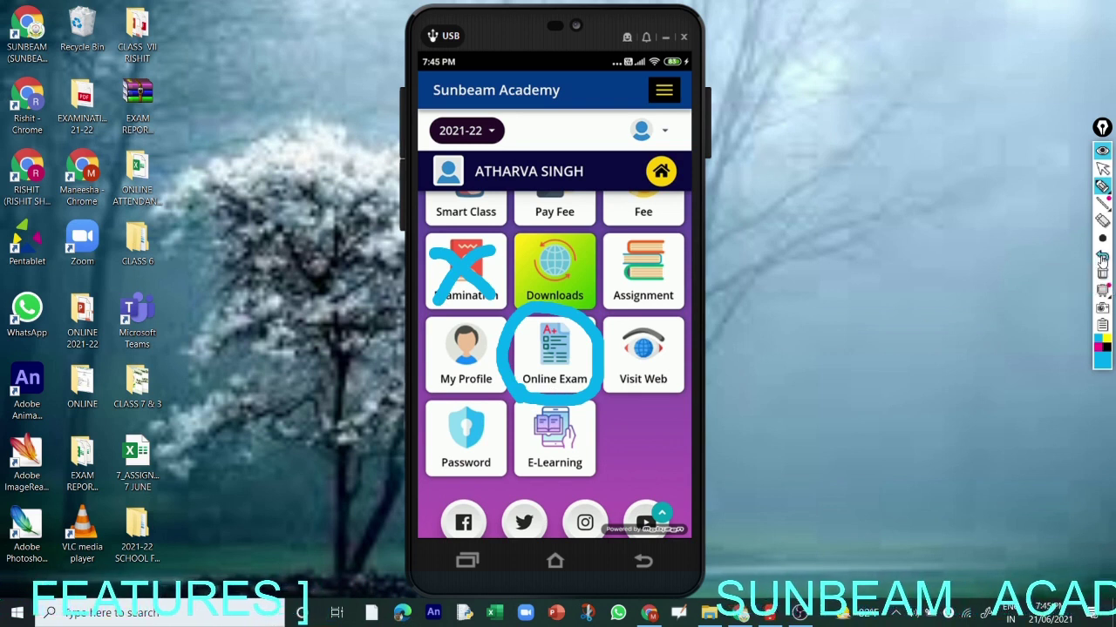
{"action": "left_click", "coordinate": [1102, 259]}
{"action": "left_click", "coordinate": [1102, 259]}
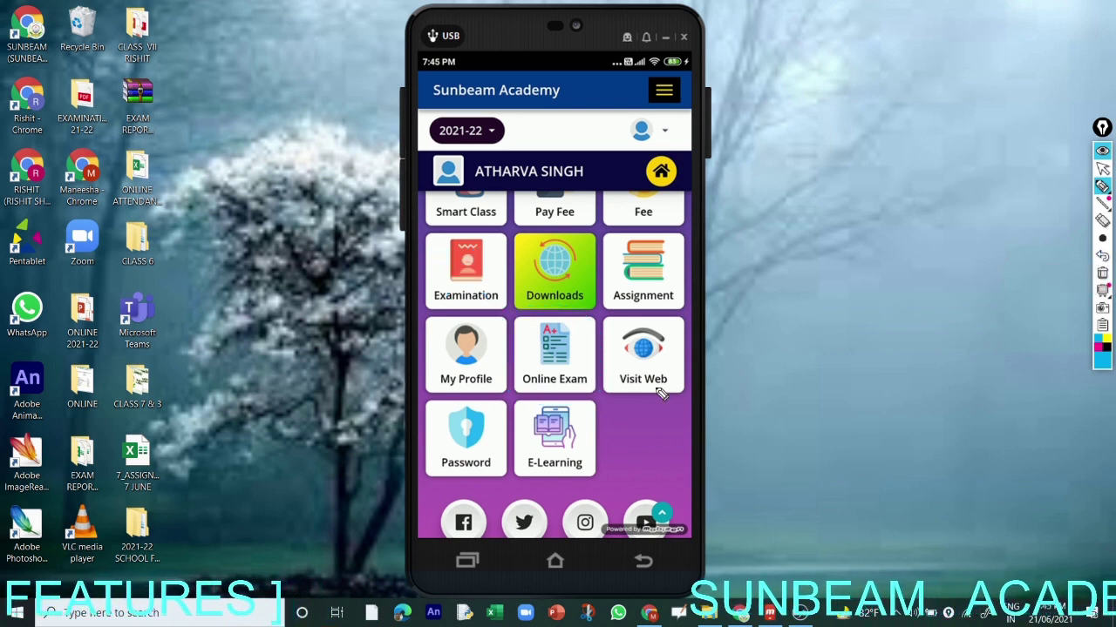
{"action": "mouse_move", "coordinate": [549, 391]}
{"action": "left_mouse_down"}
{"action": "mouse_move", "coordinate": [610, 364]}
{"action": "mouse_move", "coordinate": [637, 334]}
{"action": "left_mouse_up"}
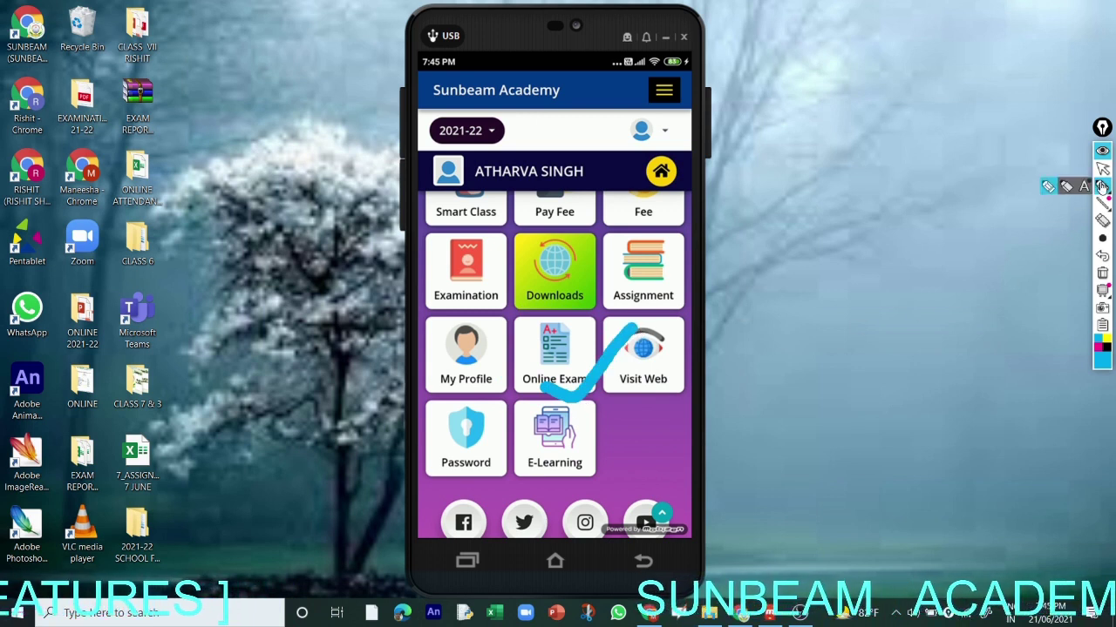
{"action": "left_click", "coordinate": [1100, 258]}
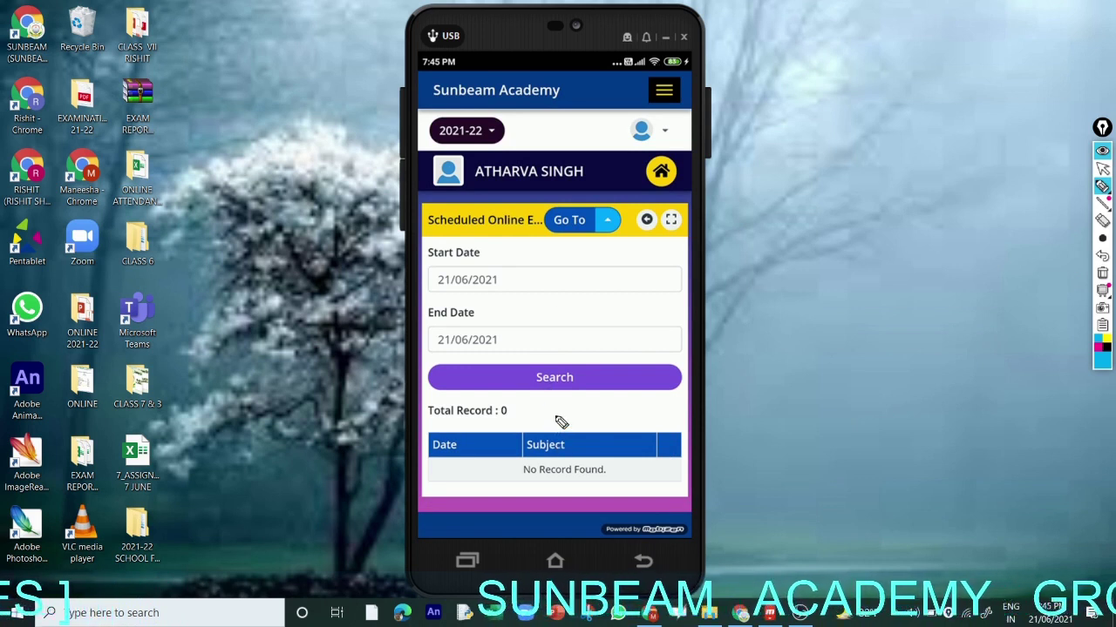
Mark the empty No Record Found result, tick both dates set to 22/06/2021, and circle Search
{"action": "mouse_move", "coordinate": [632, 448]}
{"action": "left_mouse_down"}
{"action": "mouse_move", "coordinate": [456, 455]}
{"action": "mouse_move", "coordinate": [629, 497]}
{"action": "mouse_move", "coordinate": [620, 452]}
{"action": "left_mouse_up"}
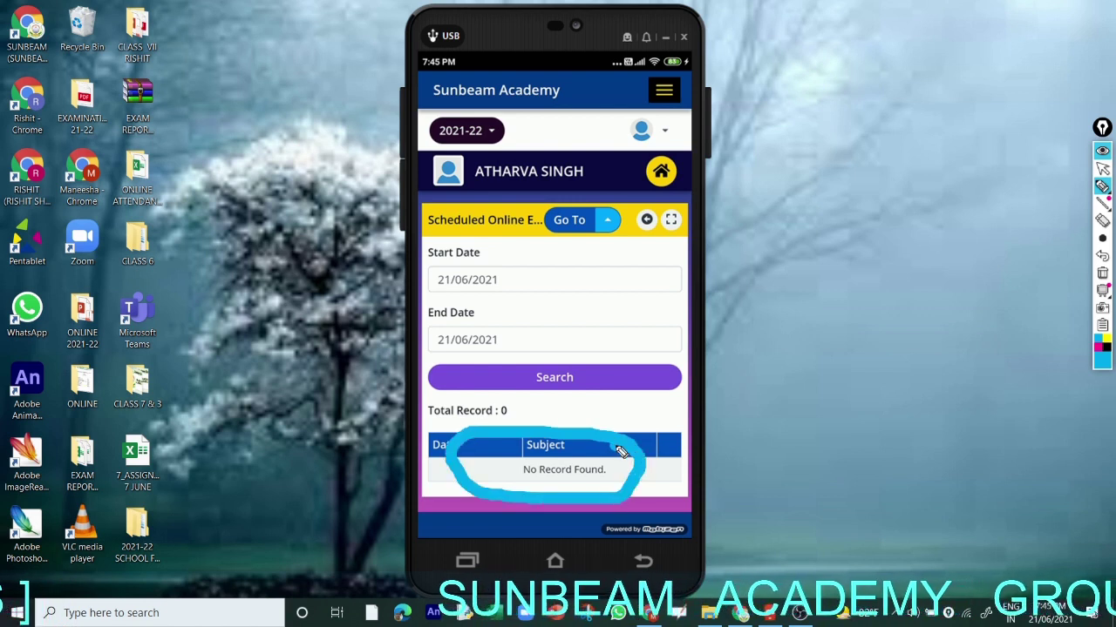
{"action": "left_click", "coordinate": [1102, 270]}
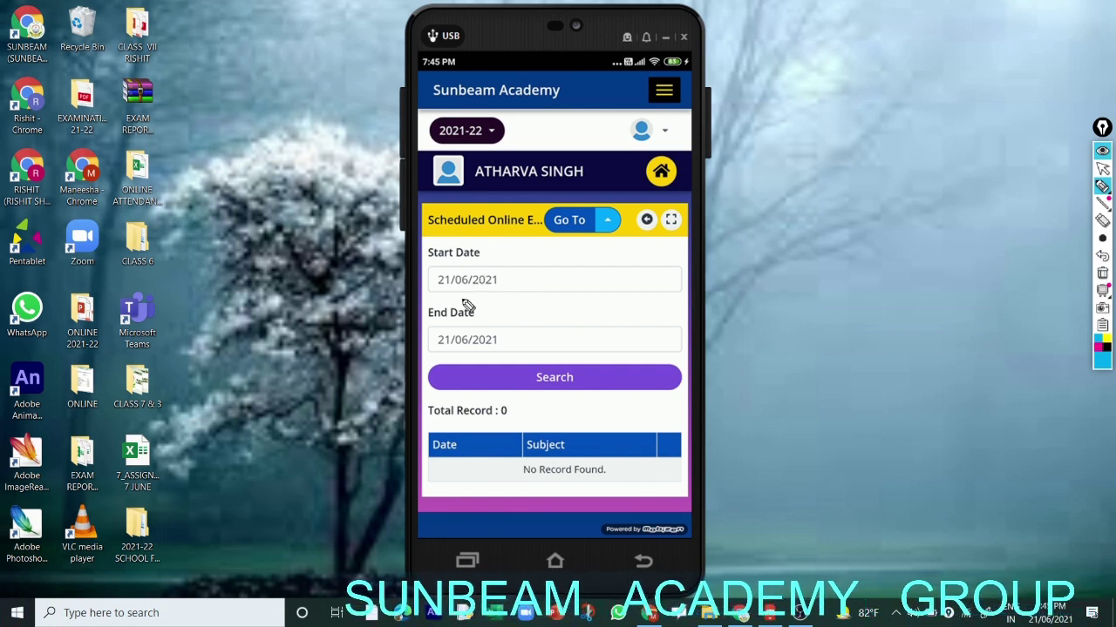
{"action": "mouse_move", "coordinate": [504, 298]}
{"action": "left_mouse_down"}
{"action": "mouse_move", "coordinate": [566, 279]}
{"action": "mouse_move", "coordinate": [588, 259]}
{"action": "left_mouse_up"}
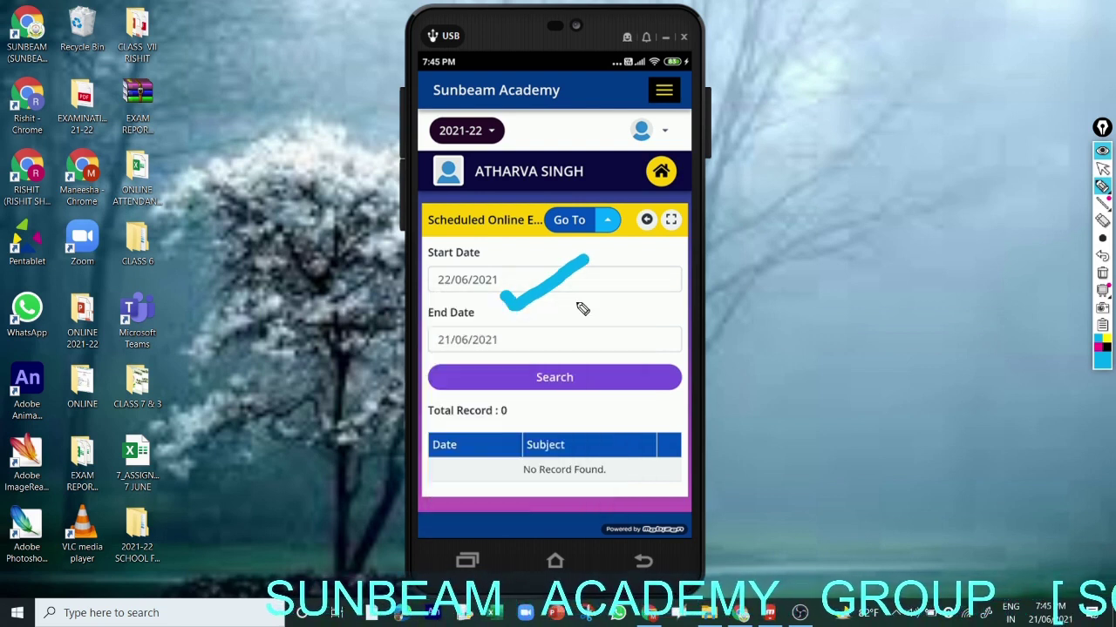
{"action": "left_click_drag", "start_coordinate": [528, 345], "coordinate": [600, 310]}
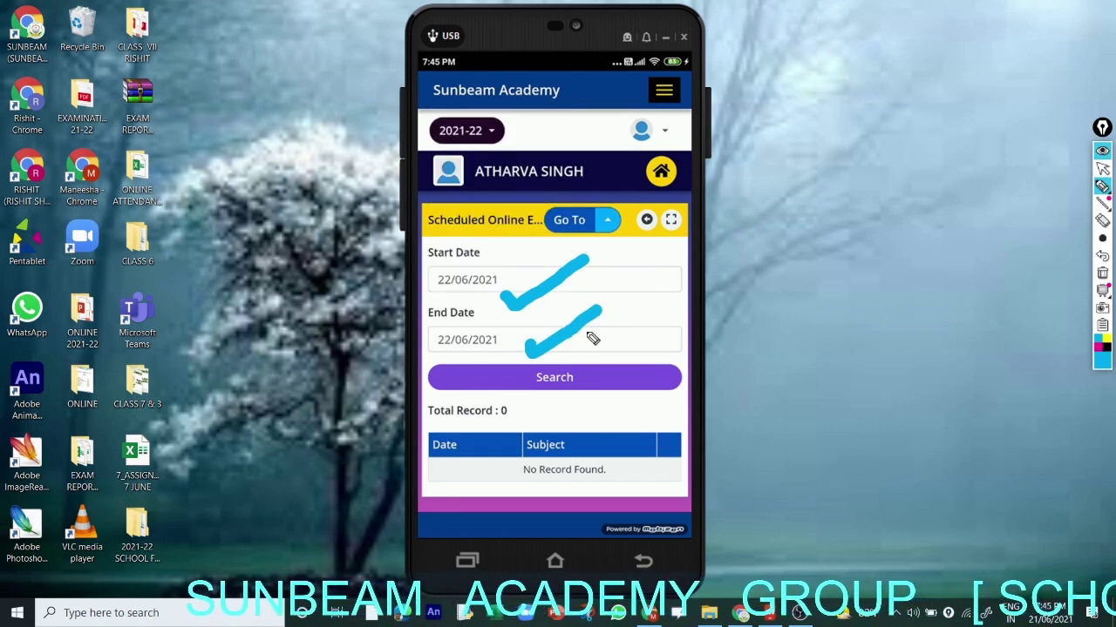
{"action": "mouse_move", "coordinate": [599, 364]}
{"action": "left_mouse_down"}
{"action": "mouse_move", "coordinate": [506, 392]}
{"action": "mouse_move", "coordinate": [620, 376]}
{"action": "mouse_move", "coordinate": [608, 366]}
{"action": "left_mouse_up"}
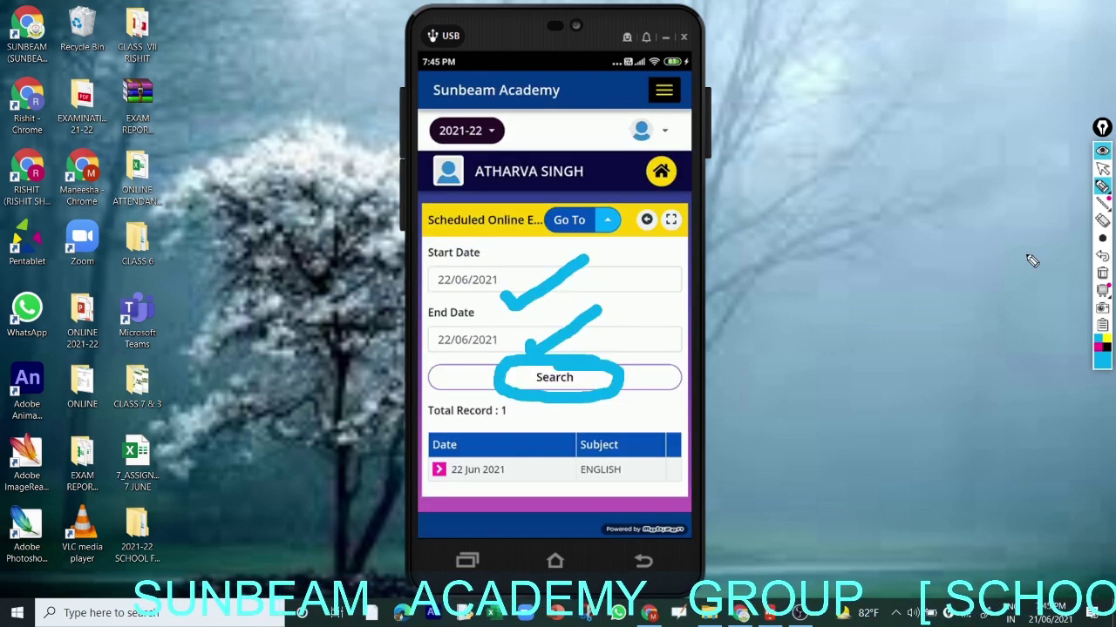
{"action": "left_click", "coordinate": [1103, 258]}
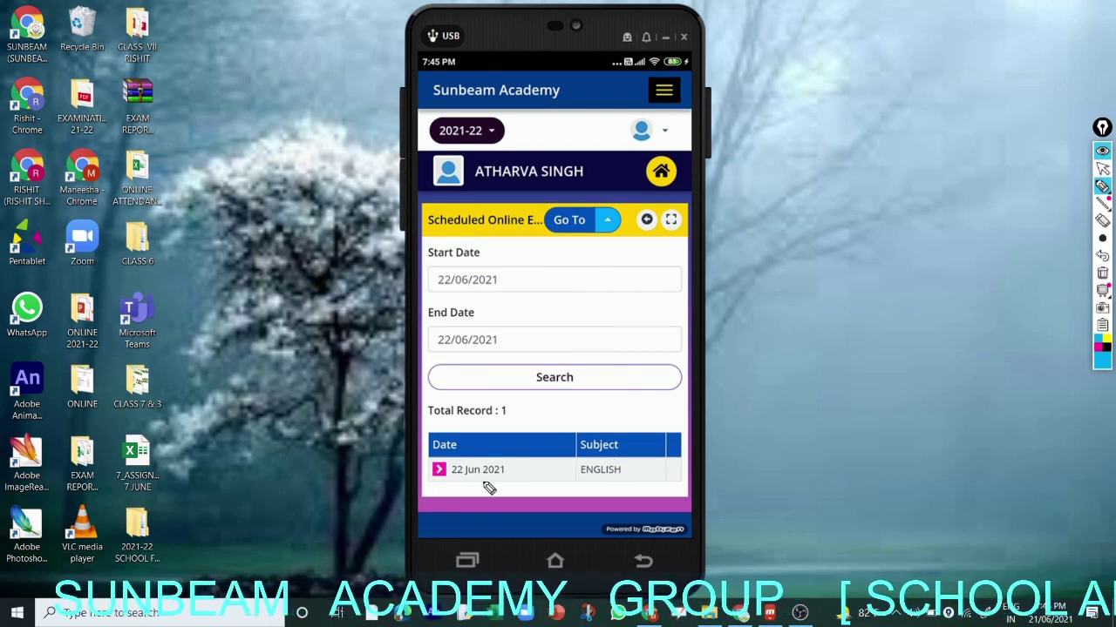
{"action": "left_click_drag", "start_coordinate": [472, 484], "coordinate": [635, 484]}
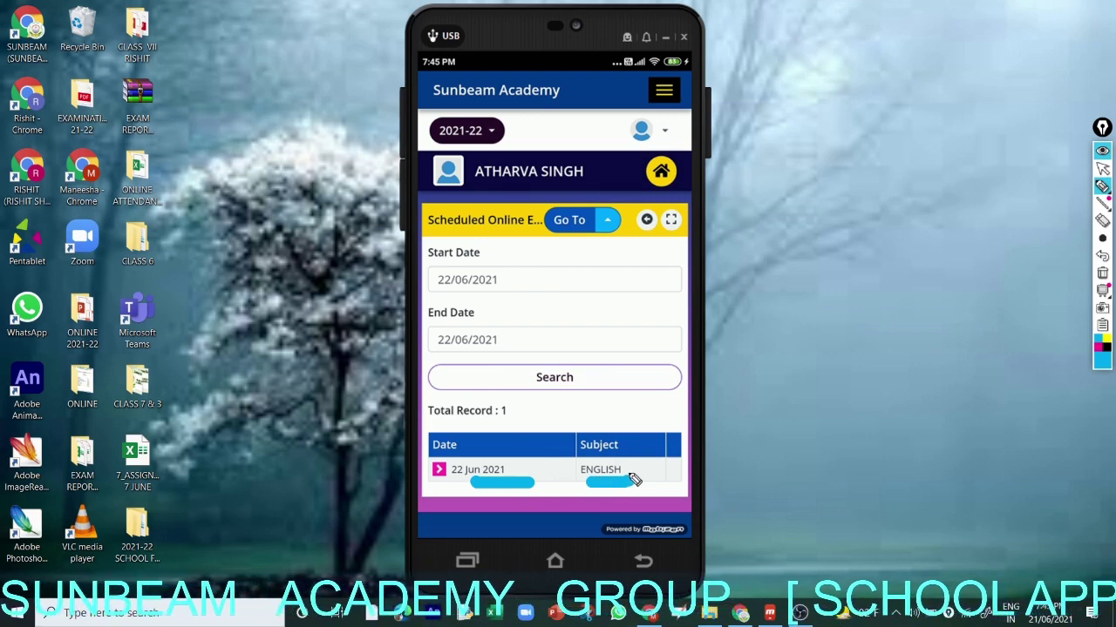
{"action": "left_click", "coordinate": [1101, 258]}
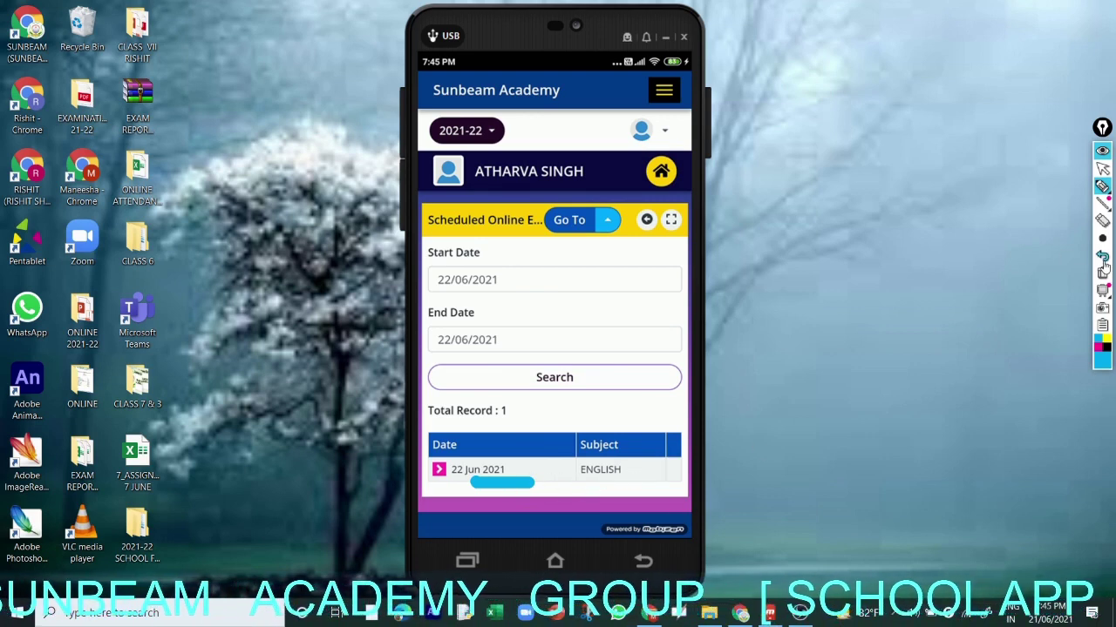
{"action": "left_click", "coordinate": [1102, 257]}
{"action": "mouse_move", "coordinate": [440, 488]}
{"action": "left_mouse_down"}
{"action": "mouse_move", "coordinate": [531, 450]}
{"action": "mouse_move", "coordinate": [421, 453]}
{"action": "mouse_move", "coordinate": [443, 480]}
{"action": "mouse_move", "coordinate": [500, 478]}
{"action": "left_mouse_up"}
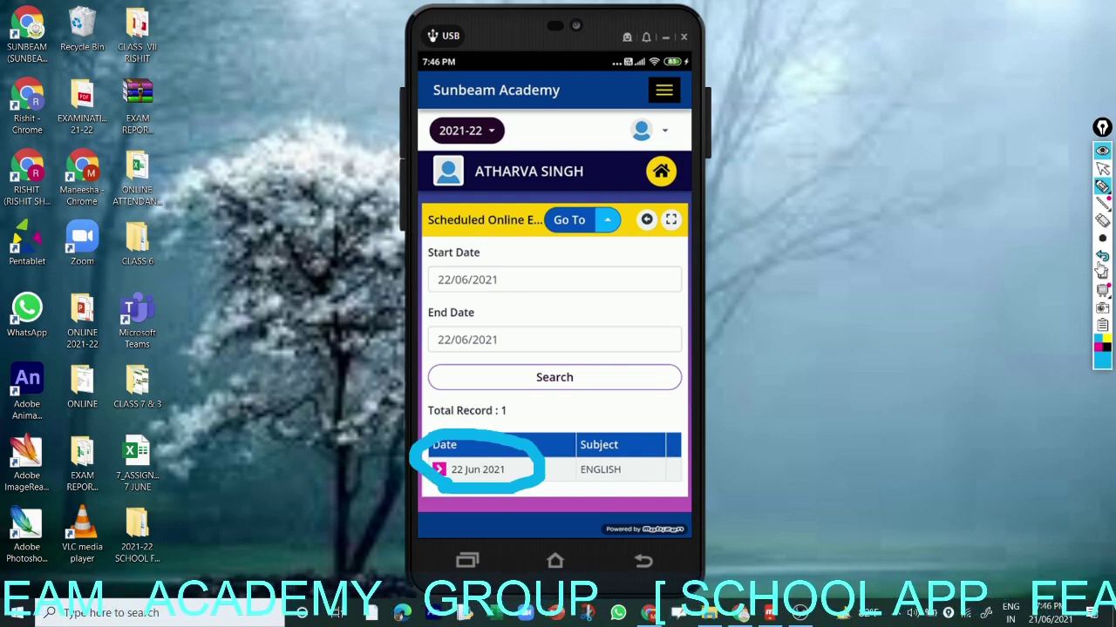
Mark the English exam's 02:30 PM start, 03:30 PM end, description and COMING SOON status
{"action": "left_click", "coordinate": [1104, 256]}
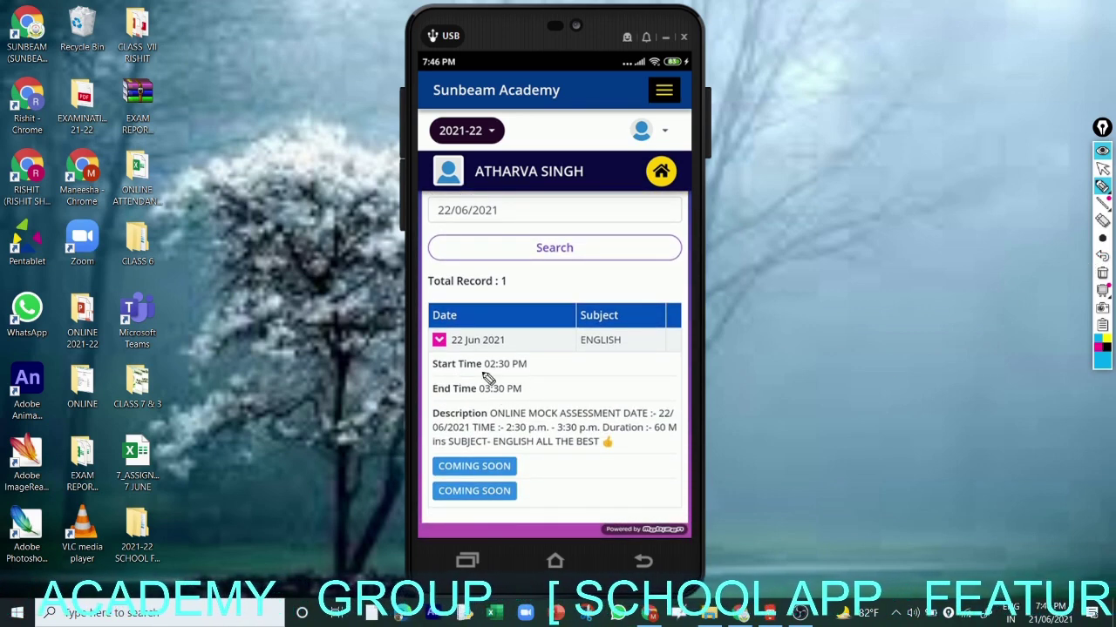
{"action": "left_click_drag", "start_coordinate": [538, 373], "coordinate": [598, 343]}
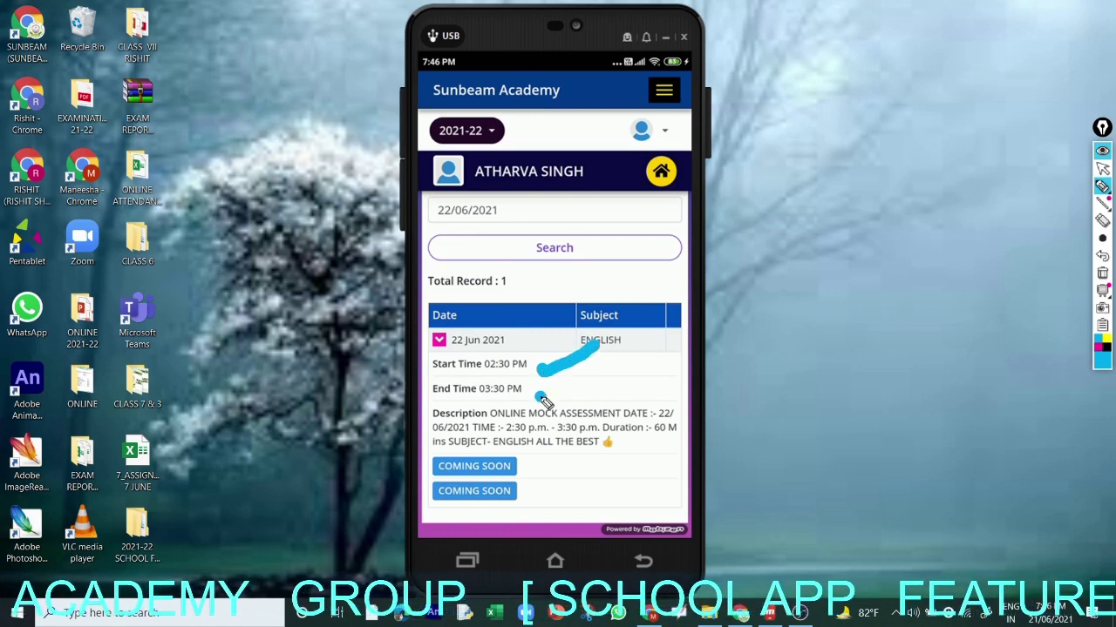
{"action": "left_click_drag", "start_coordinate": [537, 399], "coordinate": [599, 368]}
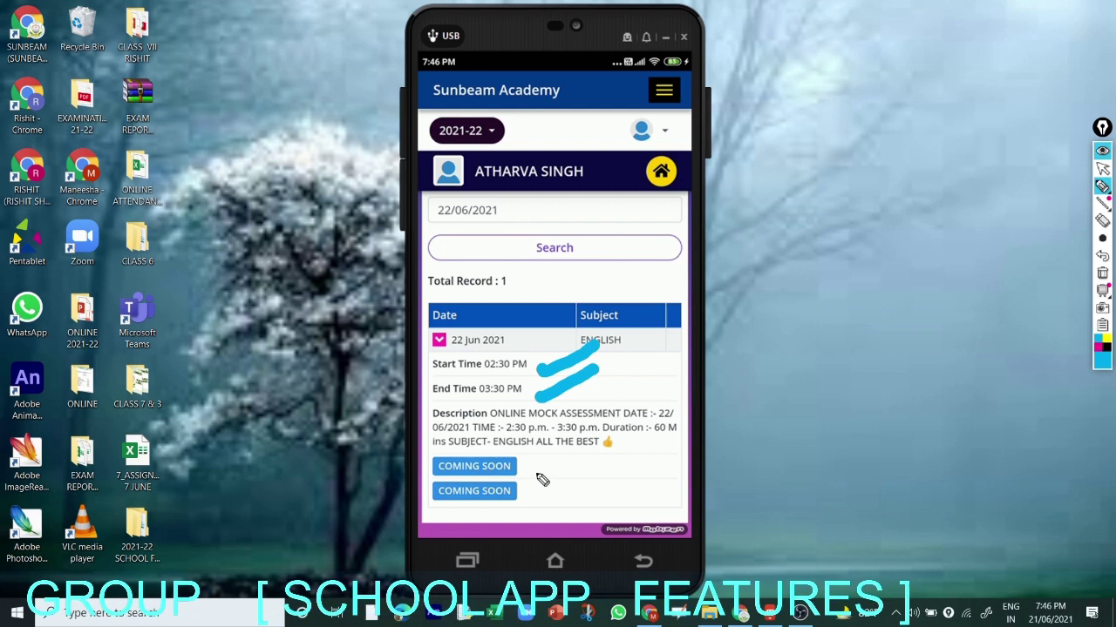
{"action": "mouse_move", "coordinate": [522, 470]}
{"action": "left_mouse_down"}
{"action": "mouse_move", "coordinate": [534, 482]}
{"action": "mouse_move", "coordinate": [581, 451]}
{"action": "left_mouse_up"}
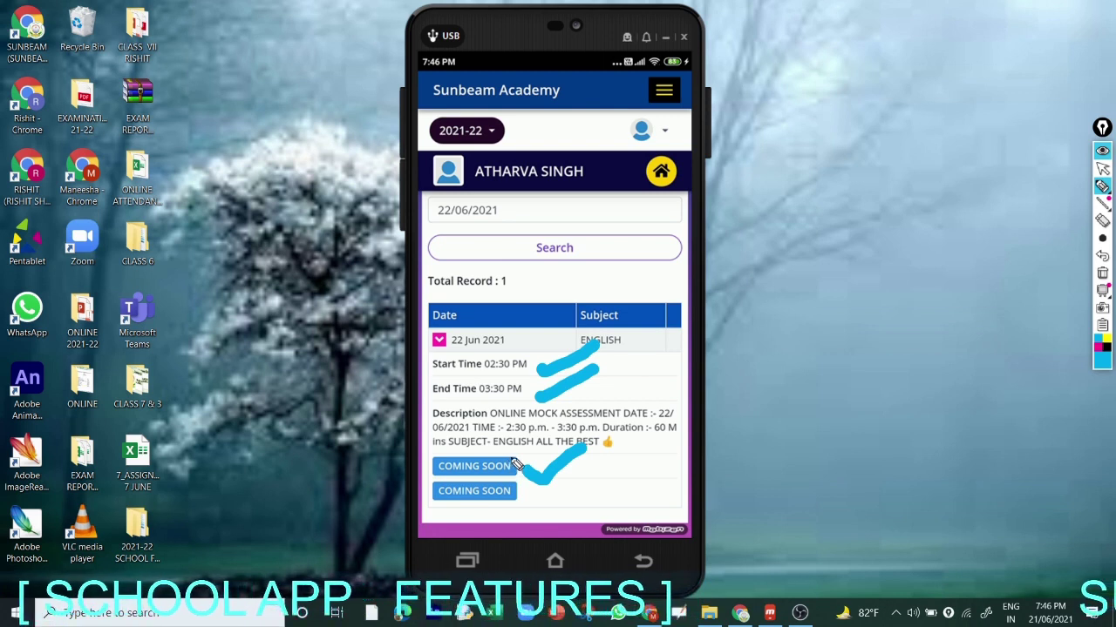
Erase the exam detail marks and bring the Sunbeam Academy web portal to the front
{"action": "left_click", "coordinate": [1100, 256]}
{"action": "left_click", "coordinate": [1100, 257]}
{"action": "left_click", "coordinate": [1101, 256]}
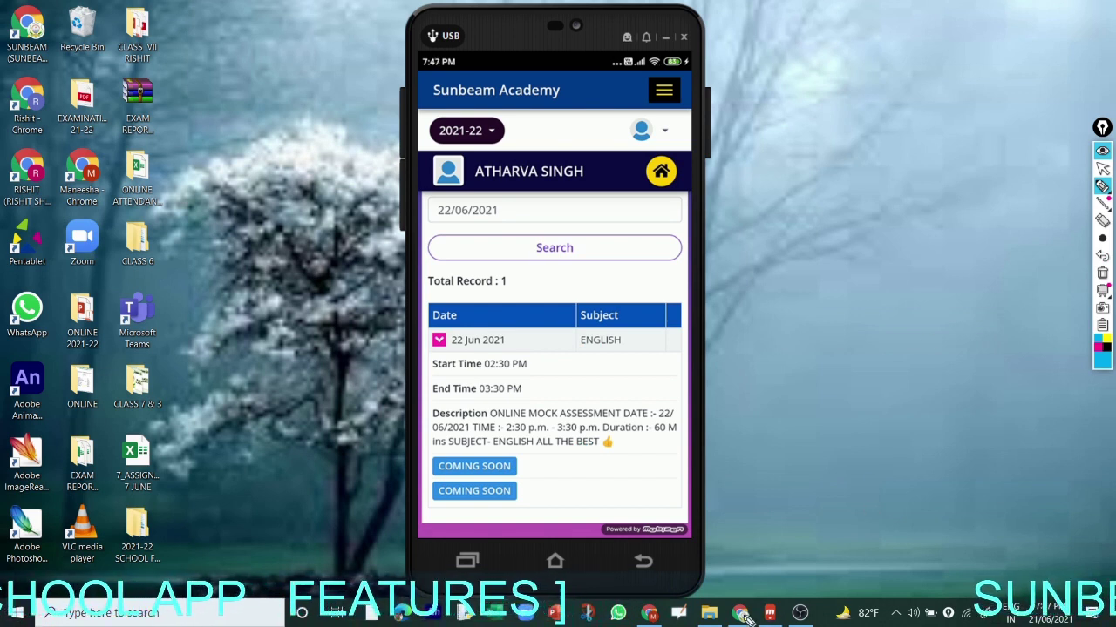
{"action": "left_click", "coordinate": [1101, 168]}
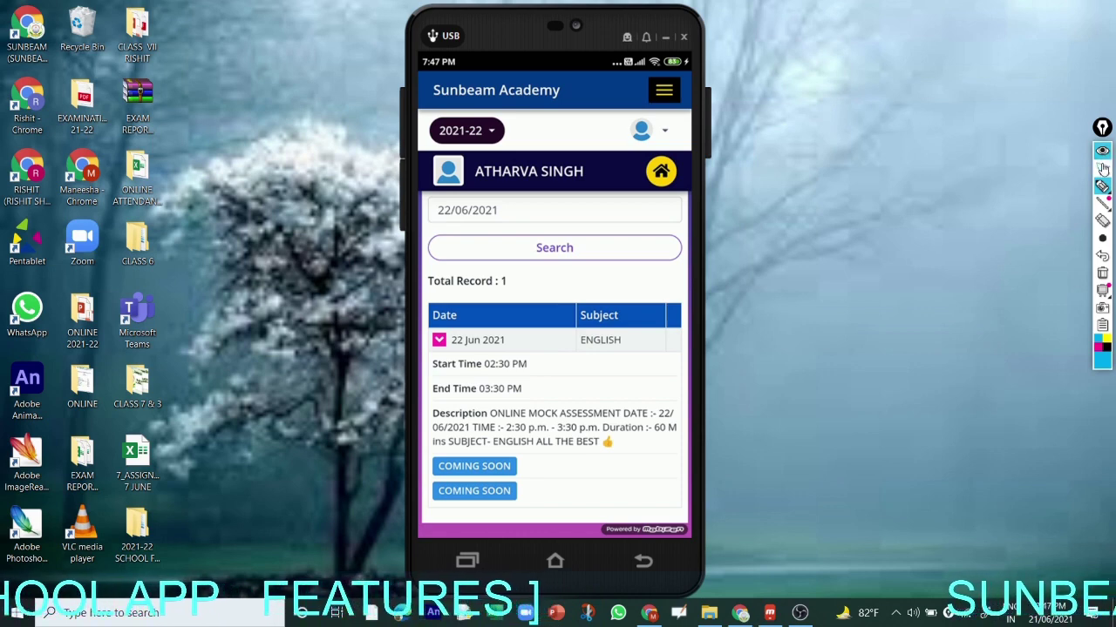
{"action": "left_click", "coordinate": [736, 613]}
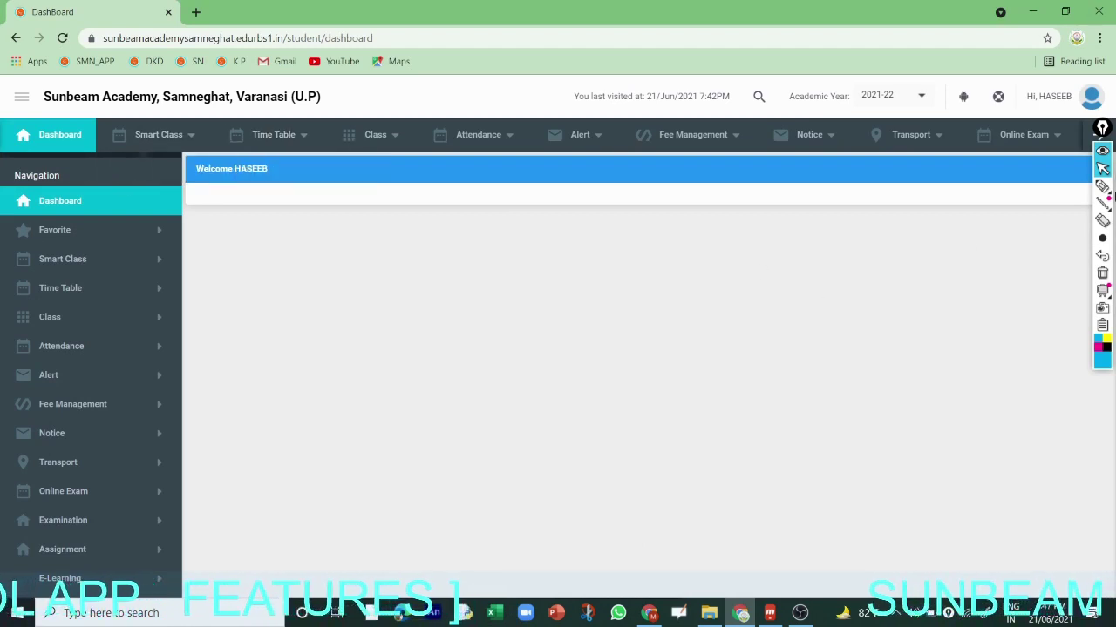
Circle Online Exam in the portal sidebar, clear the mark, and expand that section
{"action": "left_click", "coordinate": [1102, 187]}
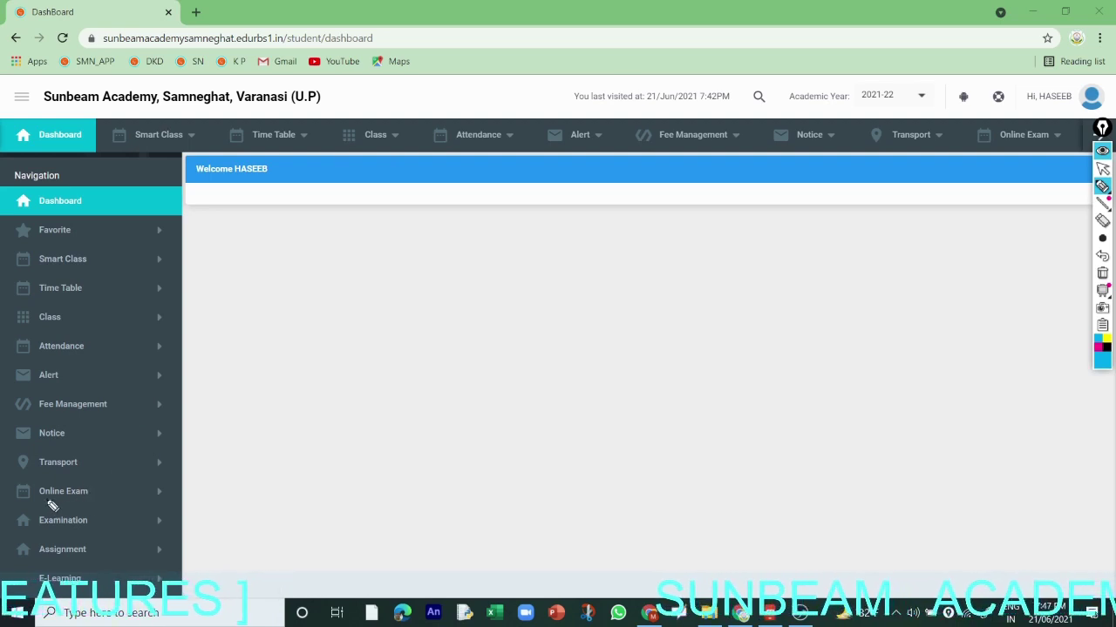
{"action": "mouse_move", "coordinate": [38, 506]}
{"action": "left_mouse_down"}
{"action": "mouse_move", "coordinate": [122, 499]}
{"action": "mouse_move", "coordinate": [7, 481]}
{"action": "mouse_move", "coordinate": [50, 514]}
{"action": "left_mouse_up"}
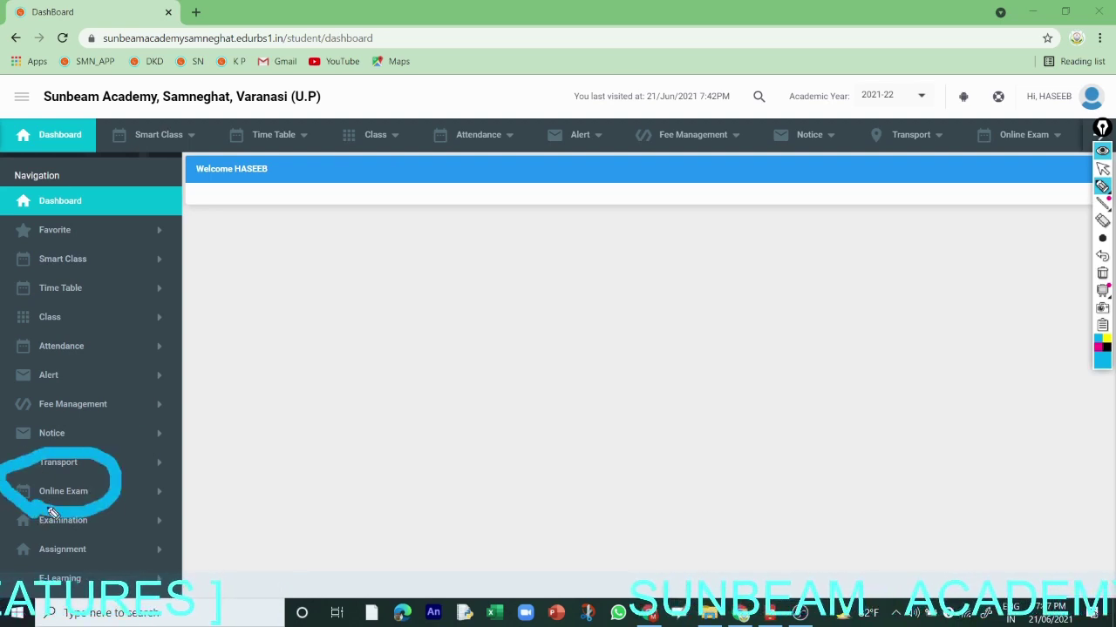
{"action": "left_click", "coordinate": [1101, 273]}
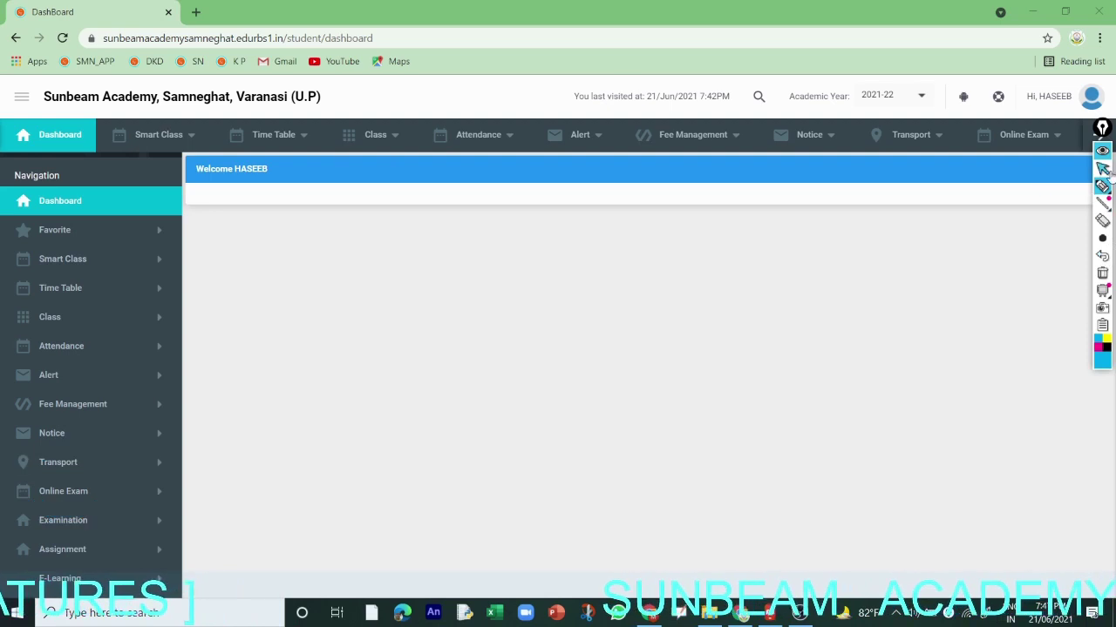
{"action": "left_click", "coordinate": [1102, 168]}
{"action": "left_click", "coordinate": [70, 492]}
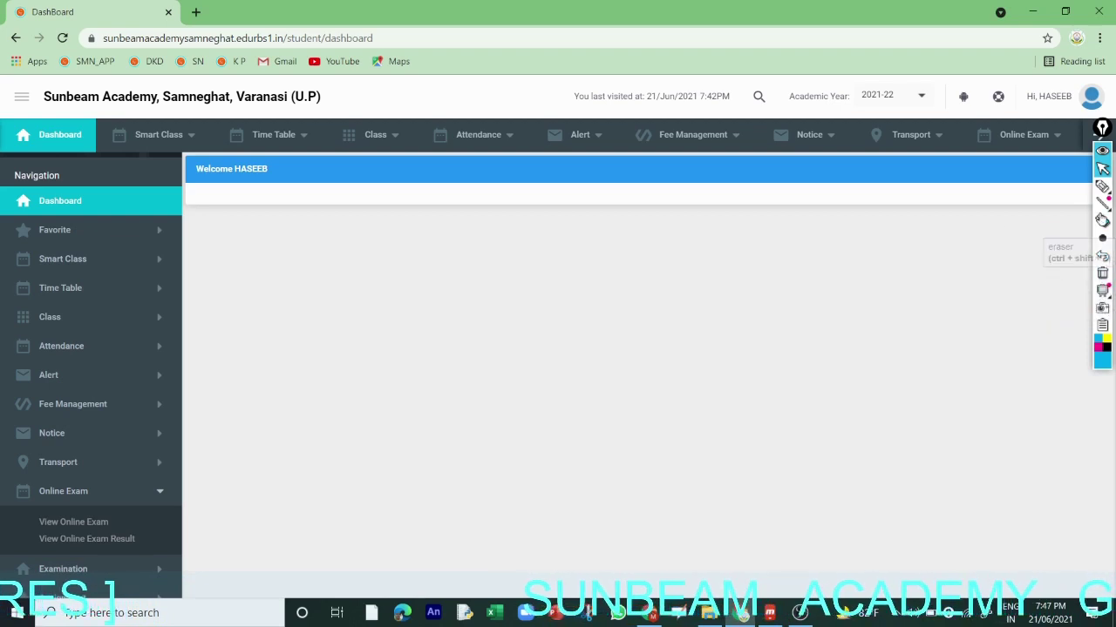
Highlight the View Online Exam sidebar entry, remove the highlights, and open that page
{"action": "left_click", "coordinate": [1101, 186]}
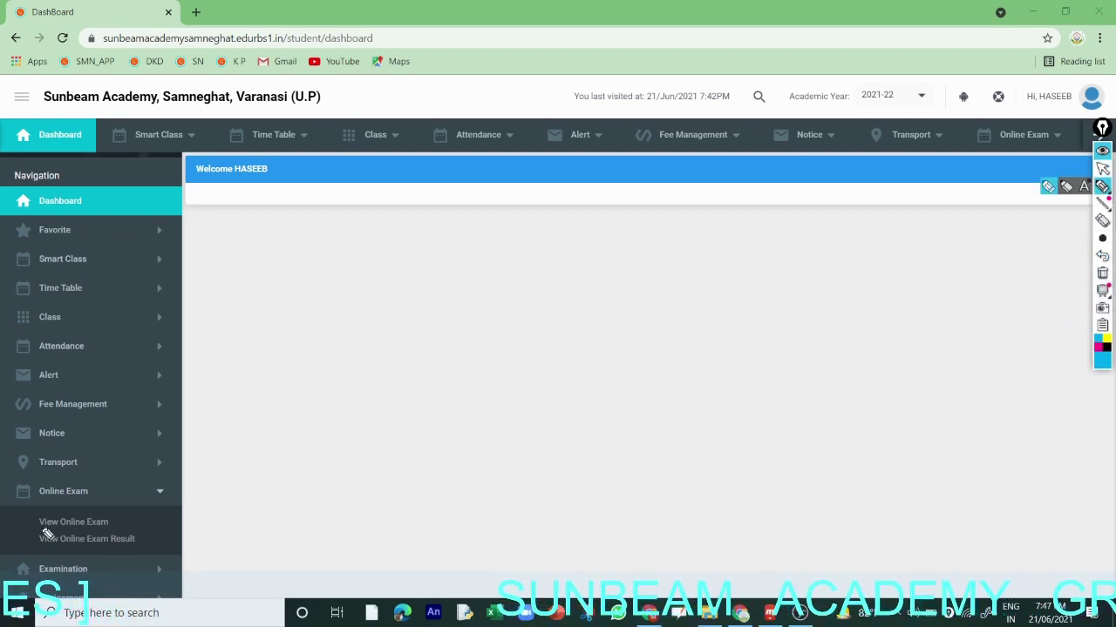
{"action": "mouse_move", "coordinate": [40, 528]}
{"action": "left_mouse_down"}
{"action": "mouse_move", "coordinate": [105, 540]}
{"action": "mouse_move", "coordinate": [83, 504]}
{"action": "mouse_move", "coordinate": [39, 523]}
{"action": "left_mouse_up"}
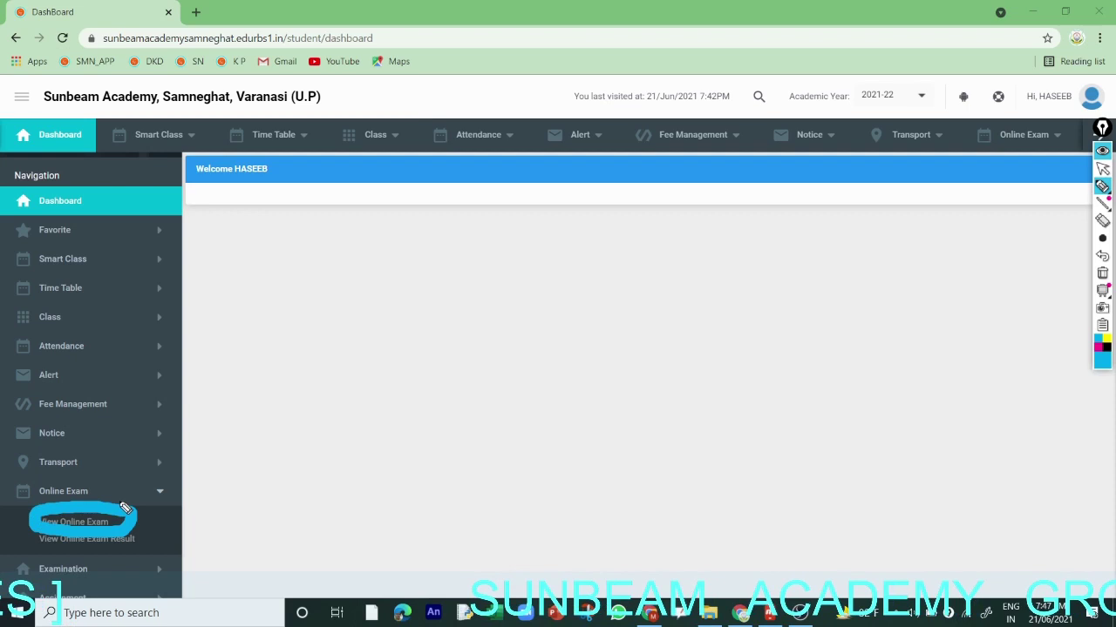
{"action": "left_click", "coordinate": [1103, 184]}
{"action": "left_click", "coordinate": [1102, 256]}
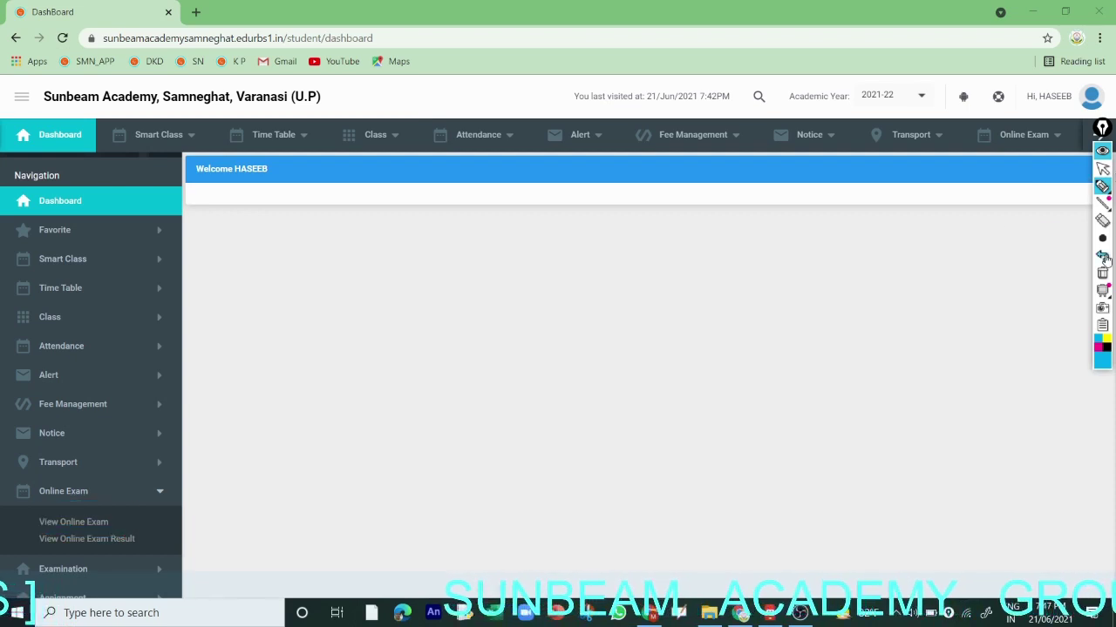
{"action": "left_click_drag", "start_coordinate": [37, 538], "coordinate": [136, 543]}
{"action": "left_click", "coordinate": [1105, 202]}
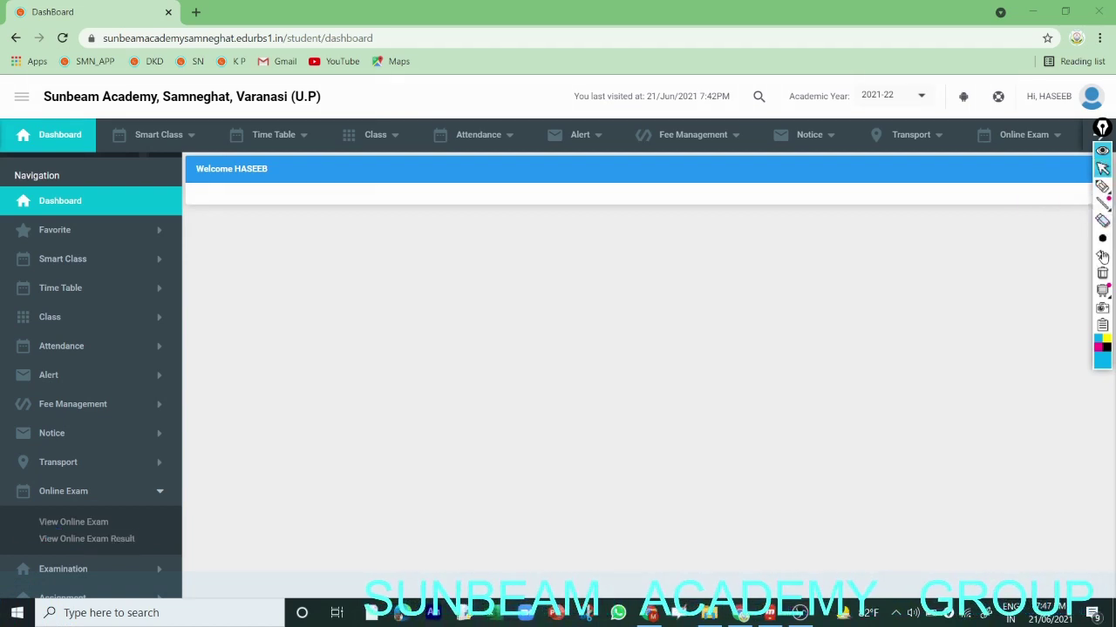
{"action": "left_click", "coordinate": [1102, 254]}
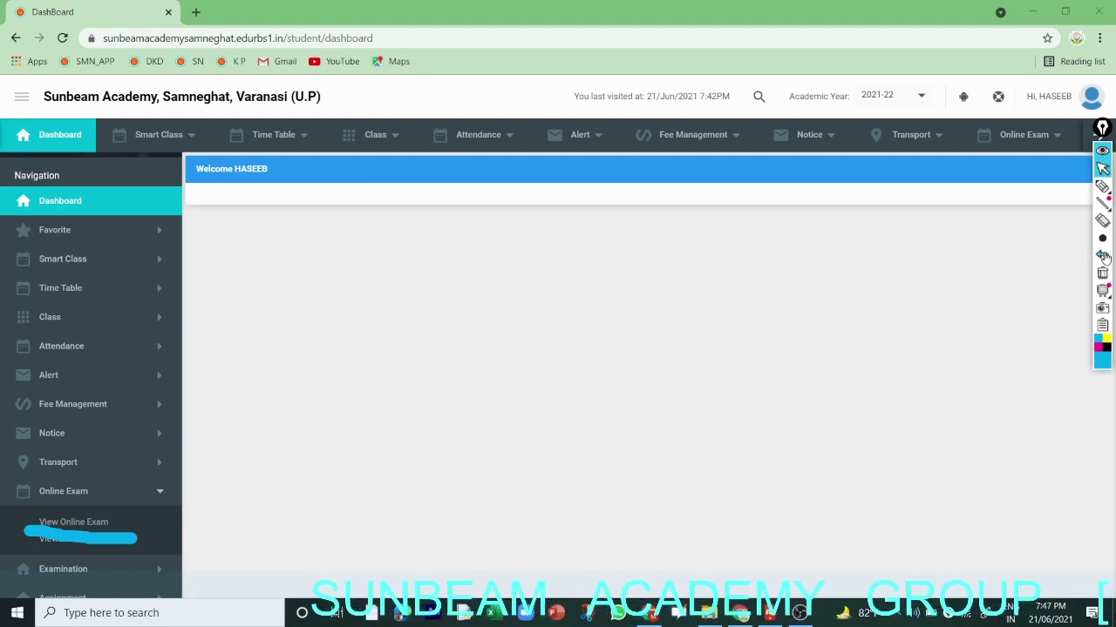
{"action": "left_click", "coordinate": [97, 525]}
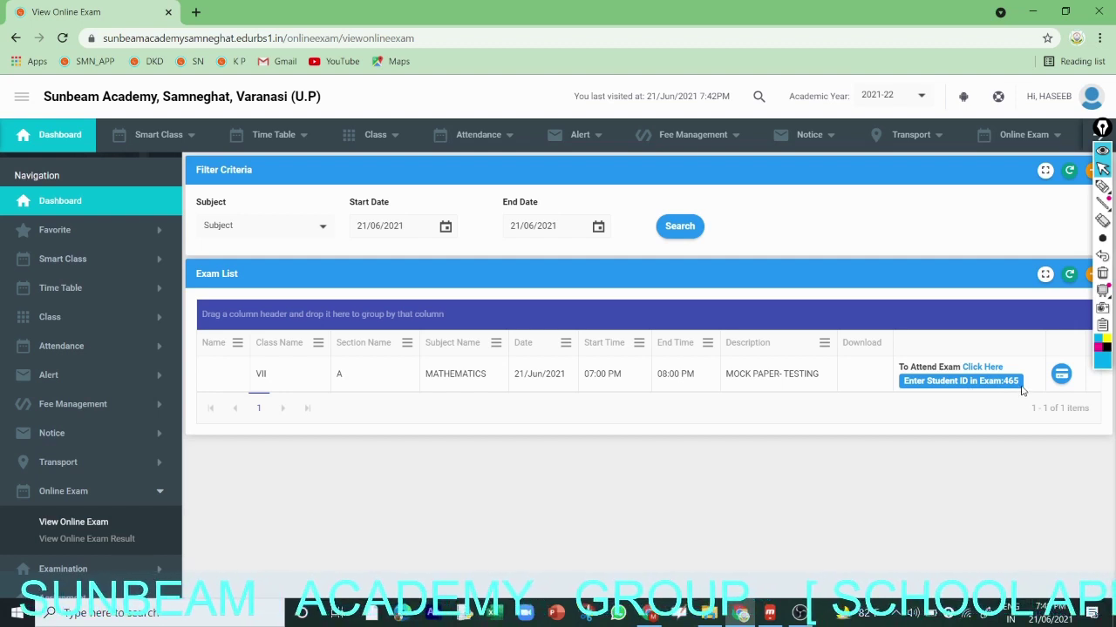
{"action": "mouse_move", "coordinate": [1090, 297]}
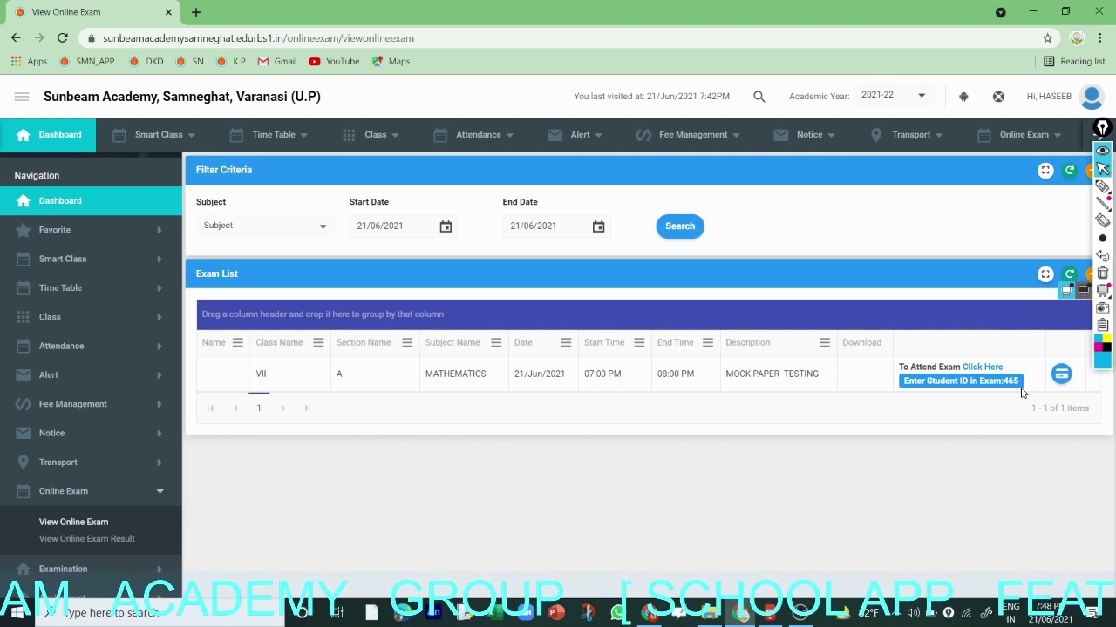
{"action": "left_click", "coordinate": [1102, 223]}
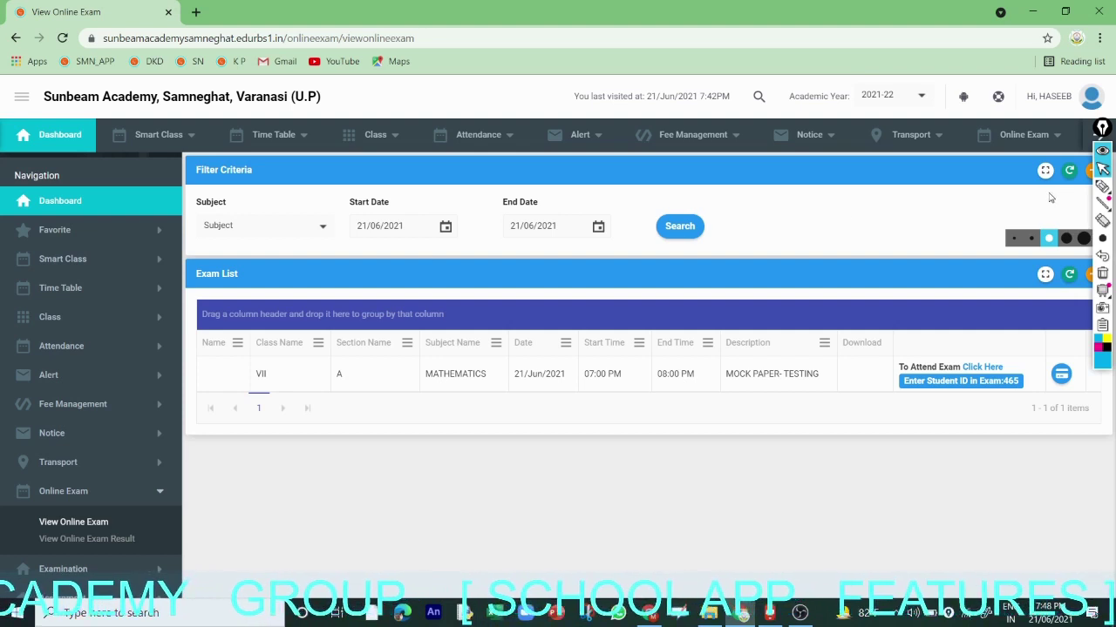
Search the exam list for subject ENGLISH with start and end dates of 22 June 2021
{"action": "left_click", "coordinate": [320, 227]}
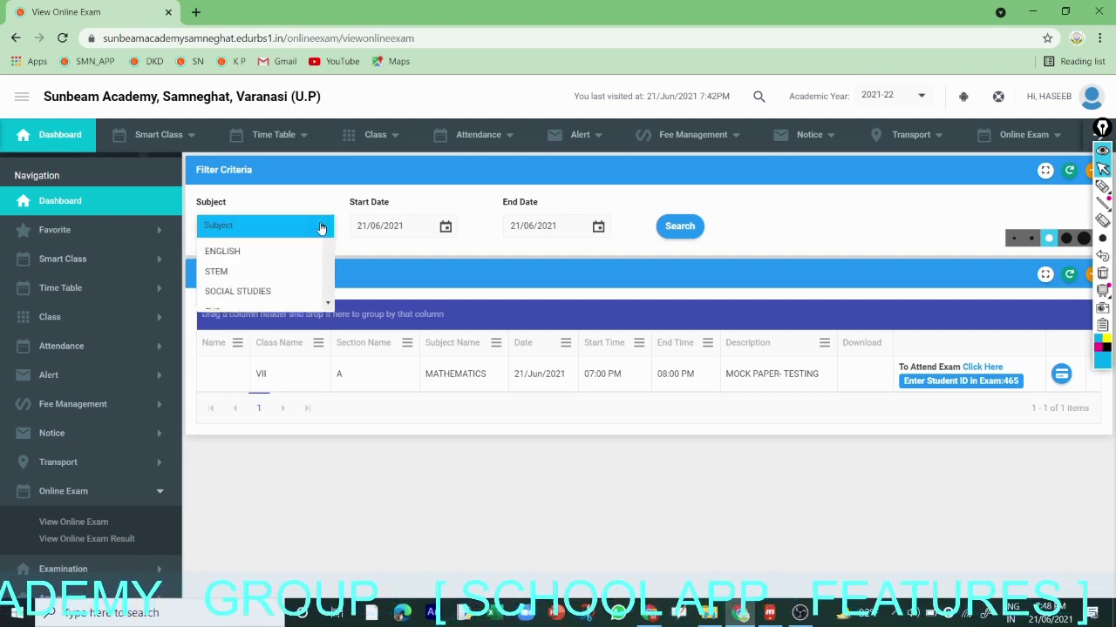
{"action": "left_click", "coordinate": [280, 328]}
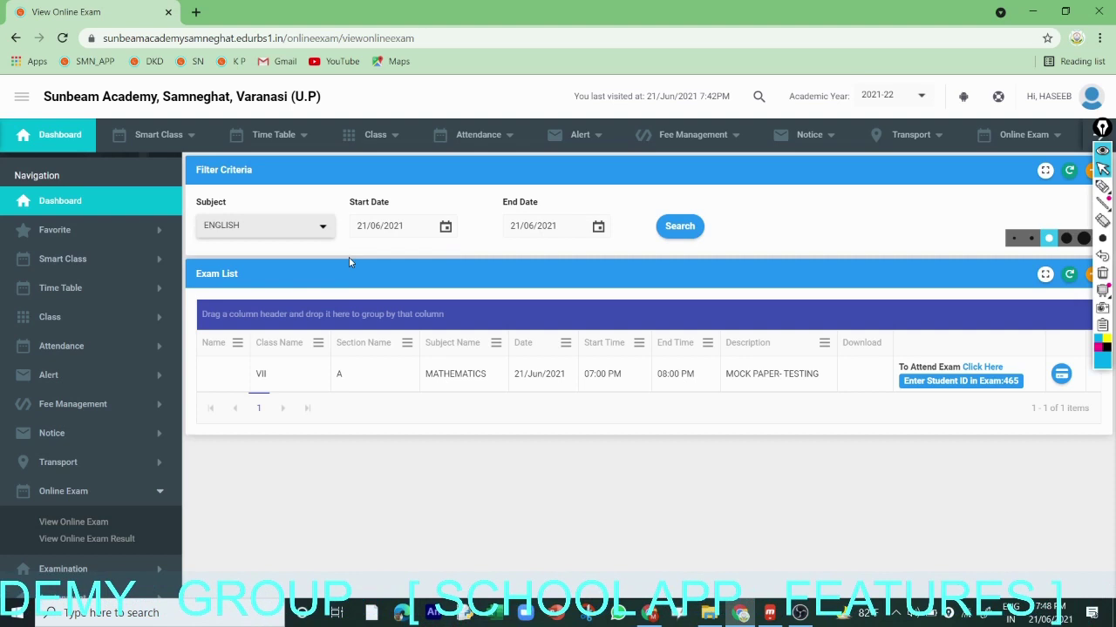
{"action": "left_click", "coordinate": [445, 226]}
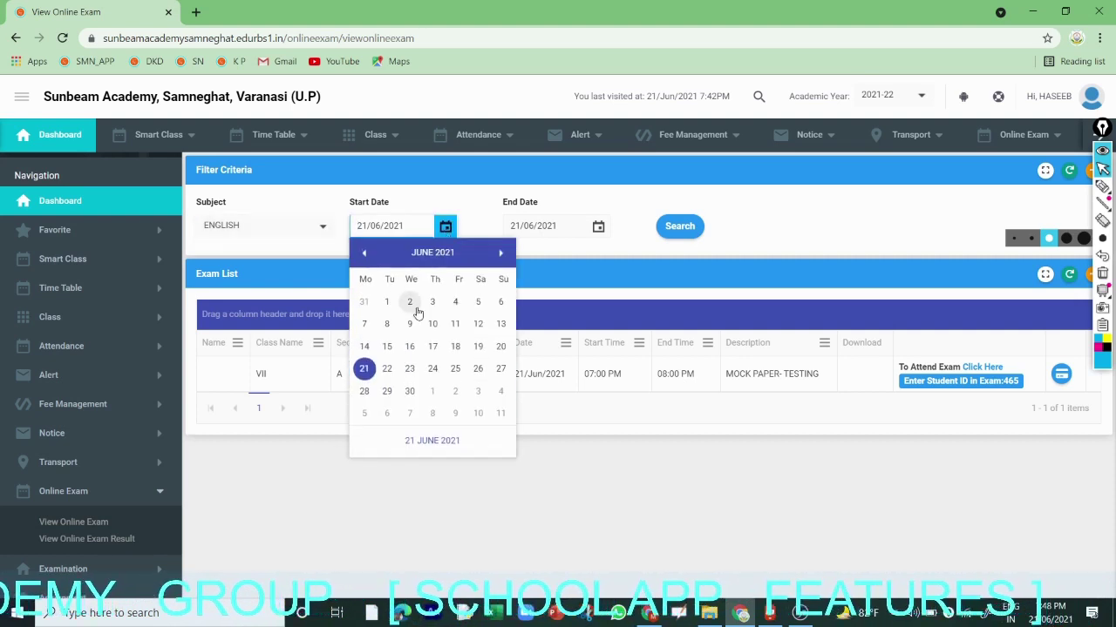
{"action": "left_click", "coordinate": [388, 370]}
{"action": "left_click", "coordinate": [598, 226]}
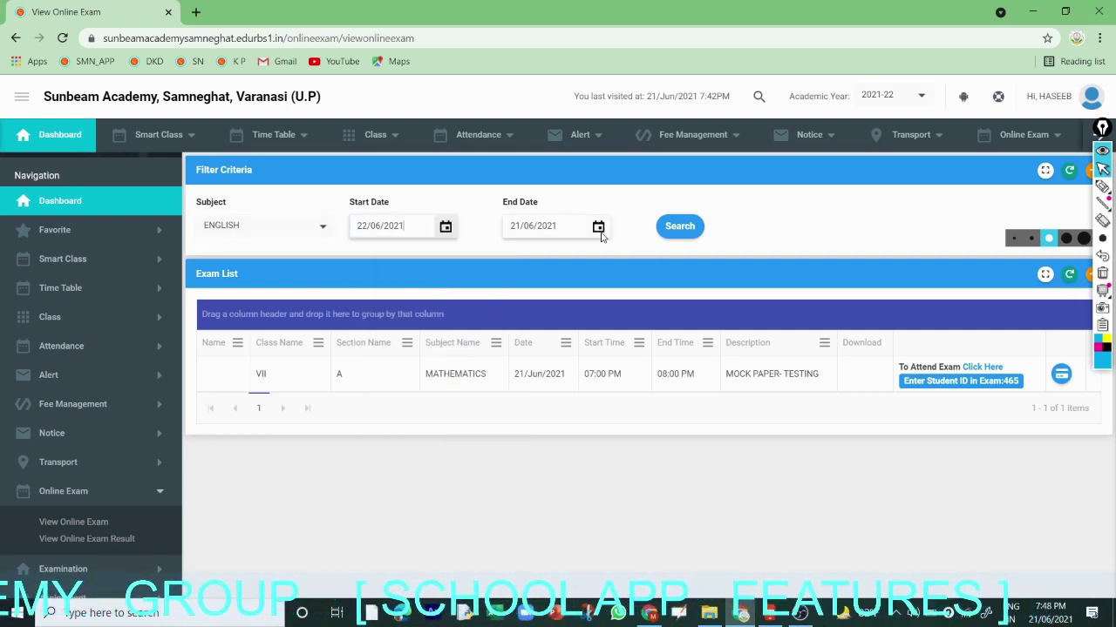
{"action": "left_click", "coordinate": [540, 370]}
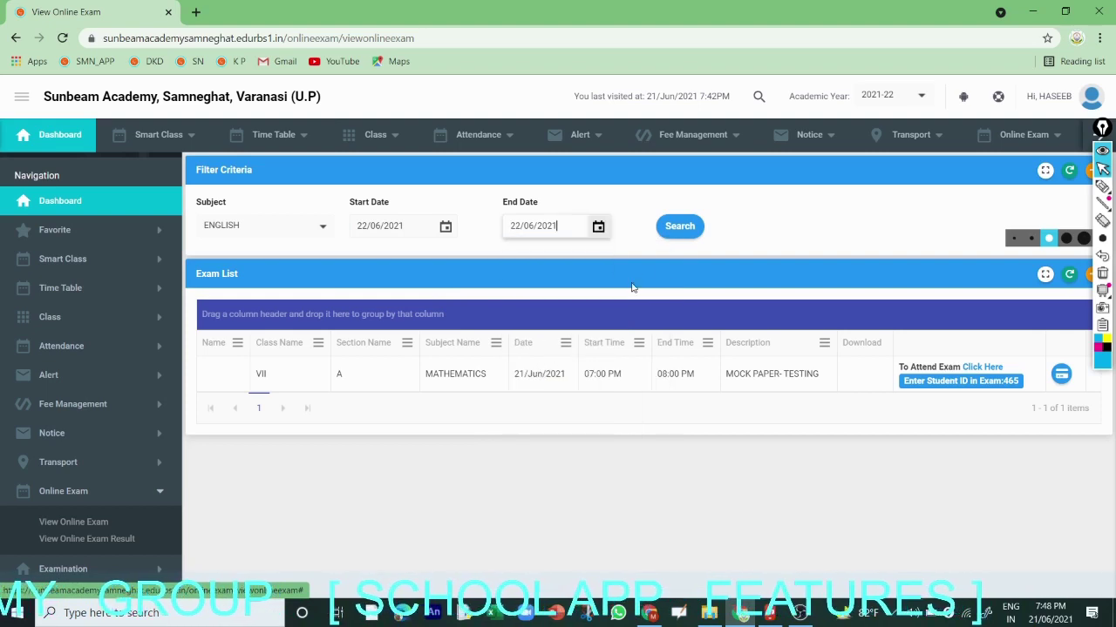
{"action": "left_click", "coordinate": [685, 228]}
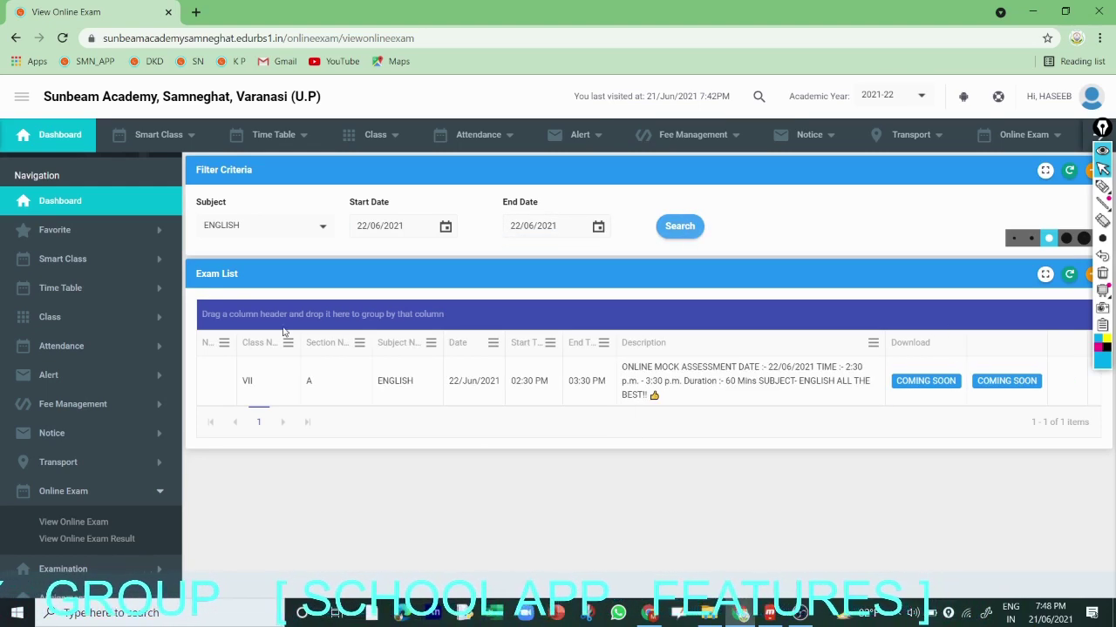
Underline the English exam row and COMING SOON entries, and tick the exam description
{"action": "left_click", "coordinate": [1103, 186]}
{"action": "left_click_drag", "start_coordinate": [311, 403], "coordinate": [510, 404]}
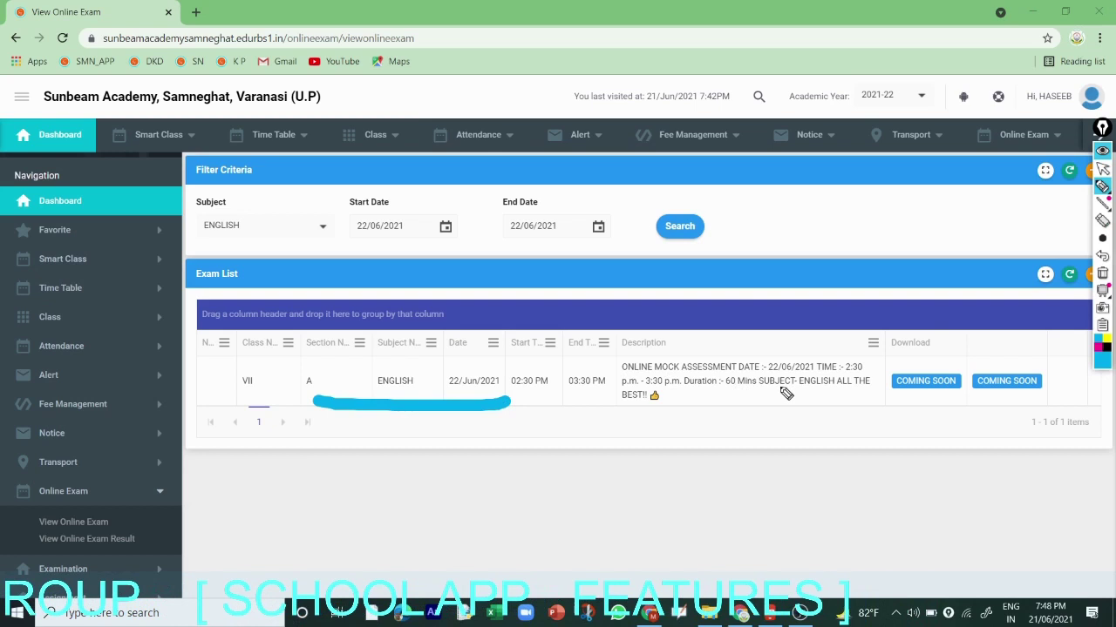
{"action": "left_click_drag", "start_coordinate": [725, 351], "coordinate": [795, 305]}
{"action": "left_click_drag", "start_coordinate": [898, 399], "coordinate": [1044, 396]}
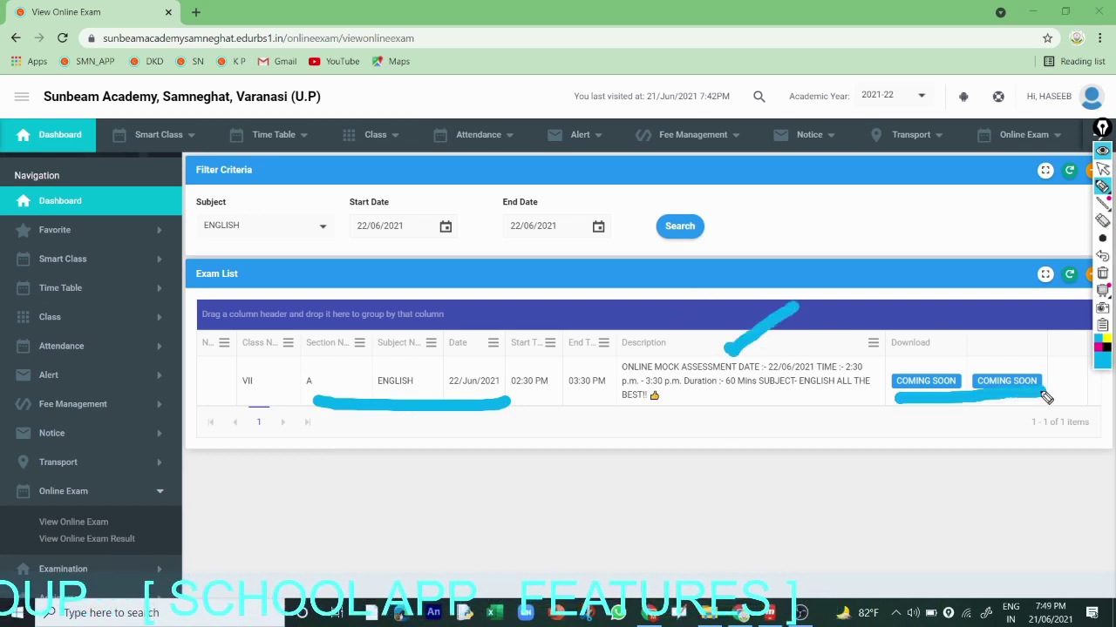
Undo the three annotations and minimize the browser to reveal the phone app
{"action": "mouse_move", "coordinate": [1103, 237]}
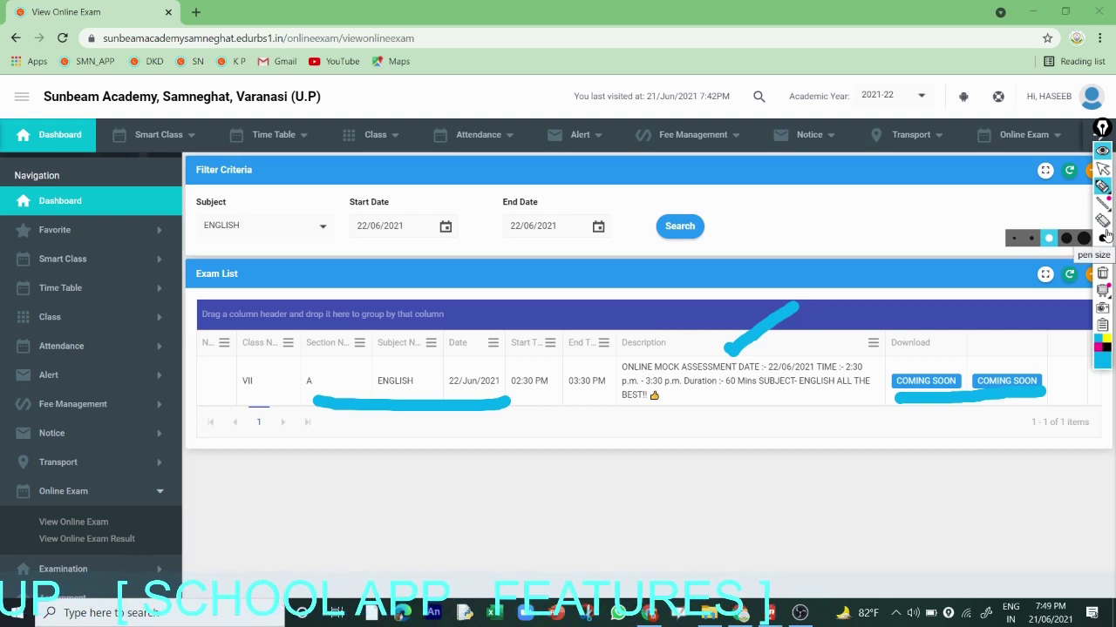
{"action": "mouse_move", "coordinate": [1103, 190]}
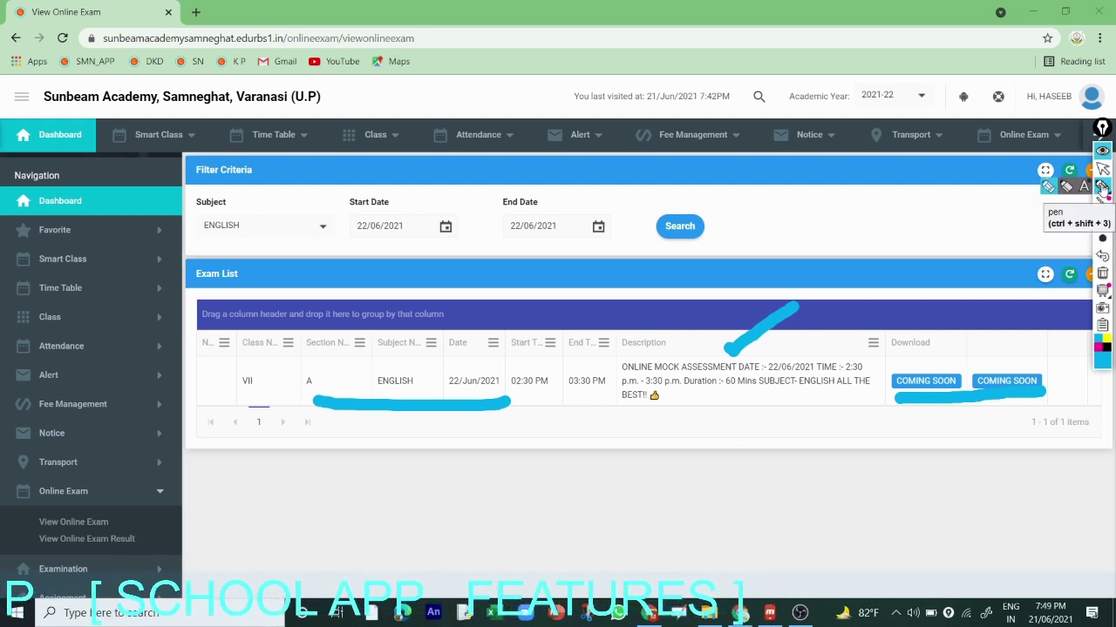
{"action": "left_click", "coordinate": [1101, 256]}
{"action": "left_click", "coordinate": [1101, 256]}
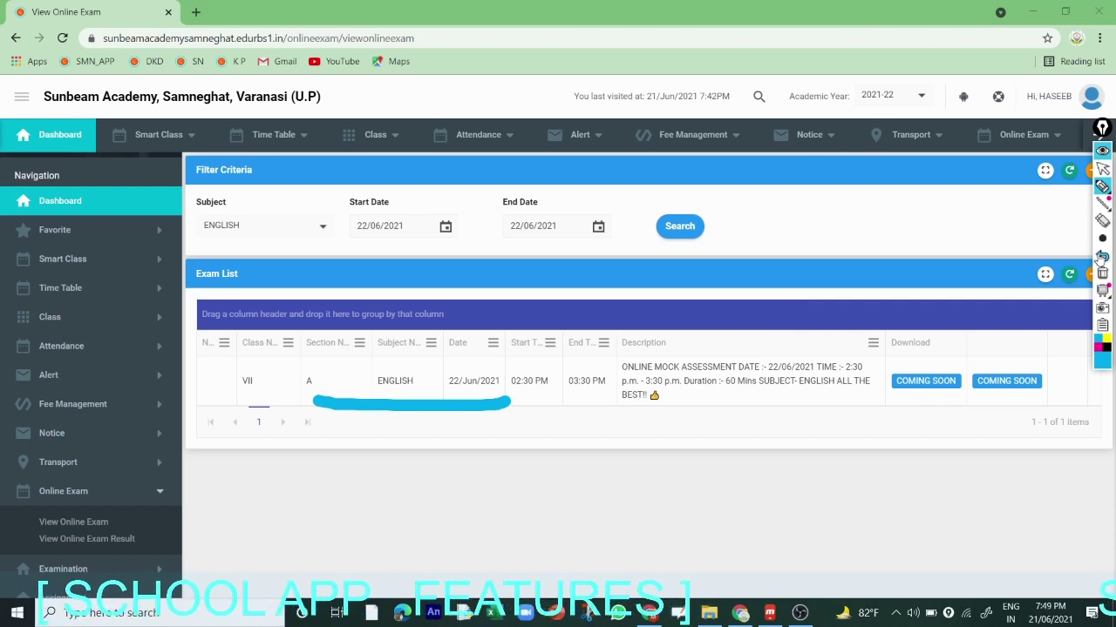
{"action": "left_click", "coordinate": [1101, 257]}
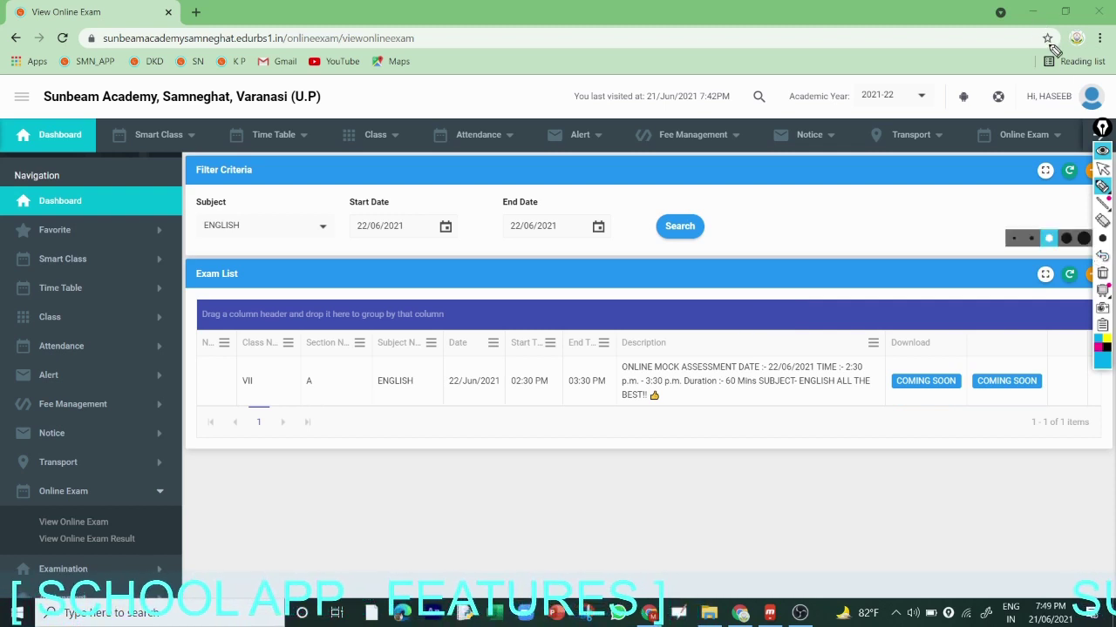
{"action": "left_click", "coordinate": [1101, 168]}
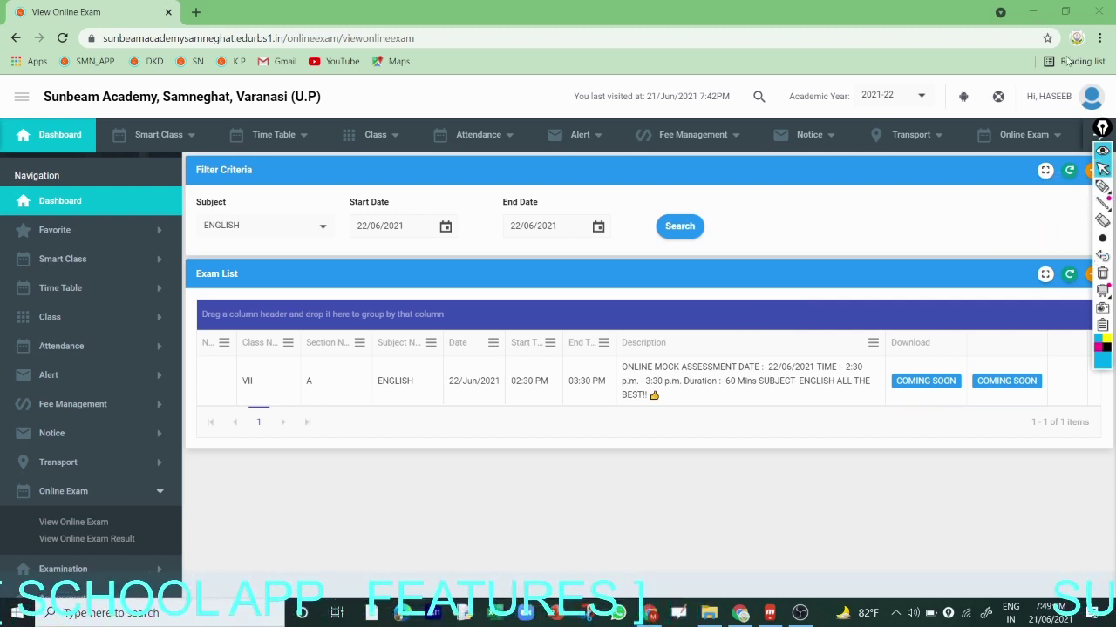
{"action": "left_click", "coordinate": [1034, 14]}
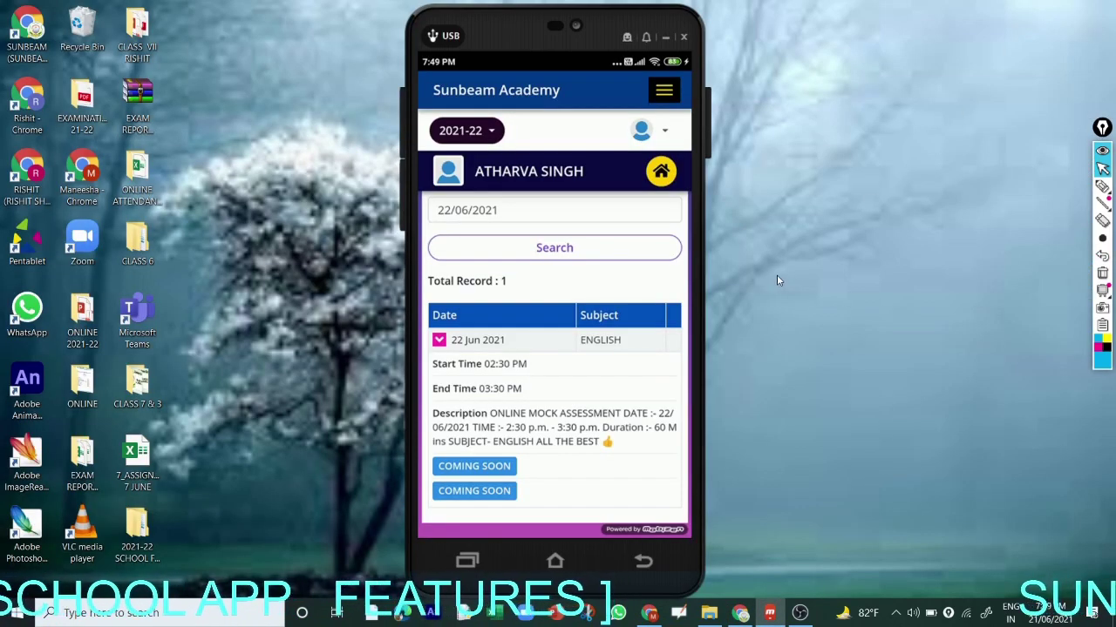